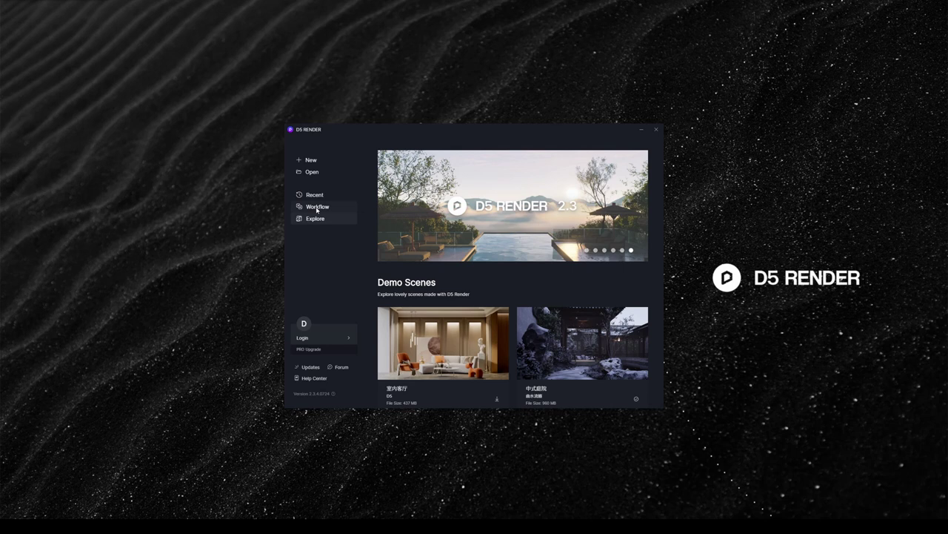
Step: Open the download folder of the Blender converter plugin and open D5_Converter_Blender_cn_latest.zip
{"action": "left_click", "coordinate": [318, 207]}
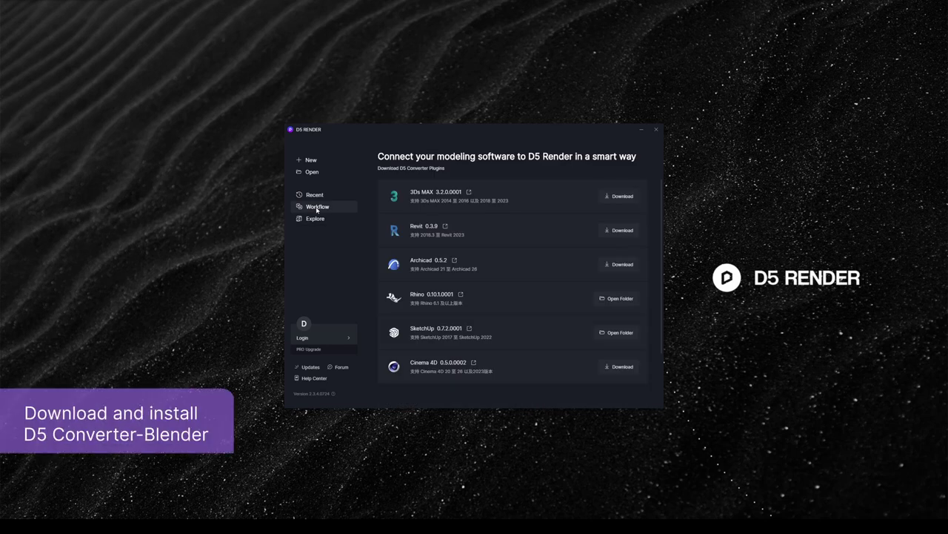
{"action": "scroll", "coordinate": [526, 282], "scroll_direction": "down", "scroll_amount": 1}
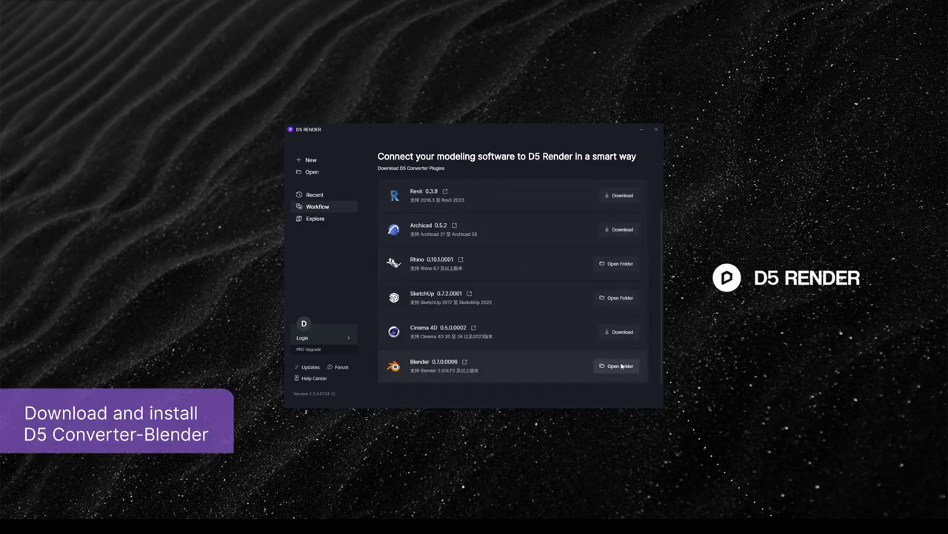
{"action": "left_click", "coordinate": [621, 366]}
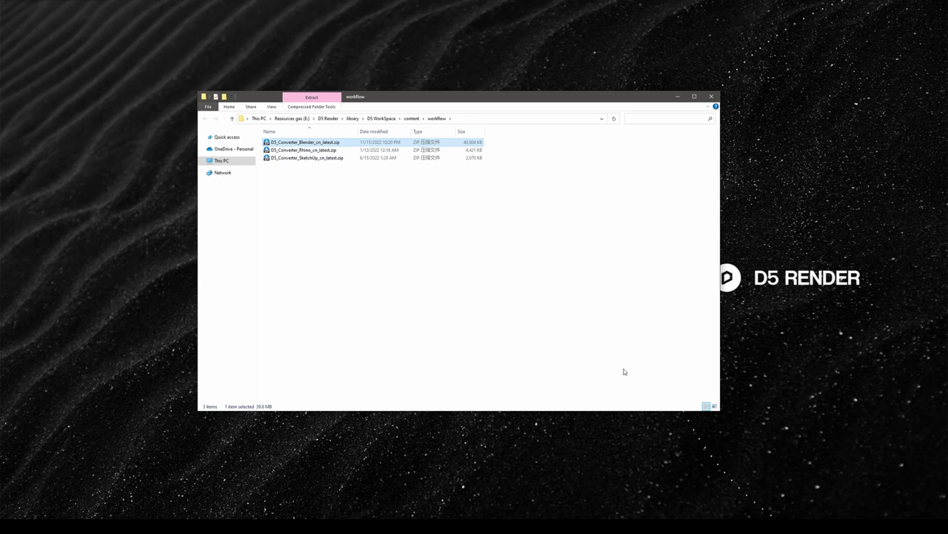
{"action": "double_click", "coordinate": [319, 143]}
{"action": "double_click", "coordinate": [319, 143]}
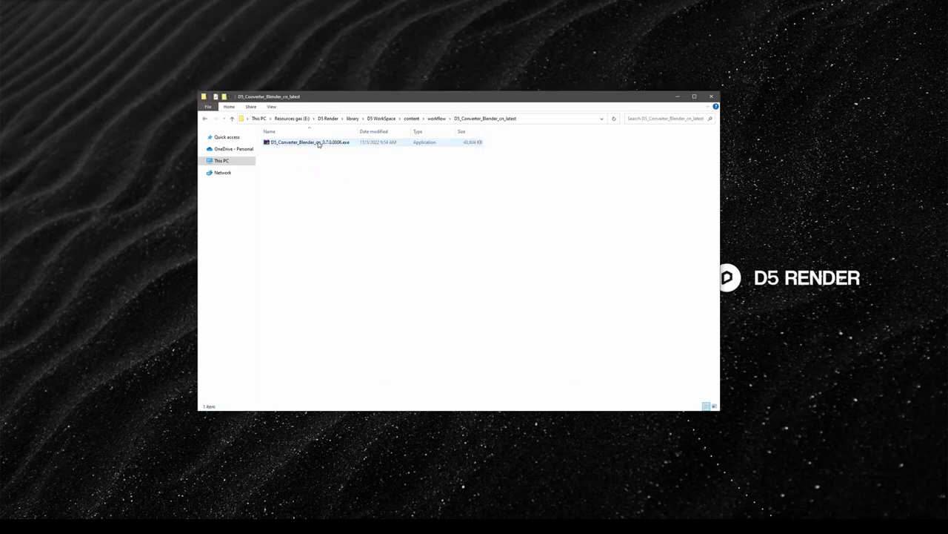
Step: Run D5_Converter_Blender_cn_0.7.0.0006.exe and install the converter with the full installation for all listed Blender versions
{"action": "left_click", "coordinate": [319, 143]}
{"action": "left_click", "coordinate": [498, 291]}
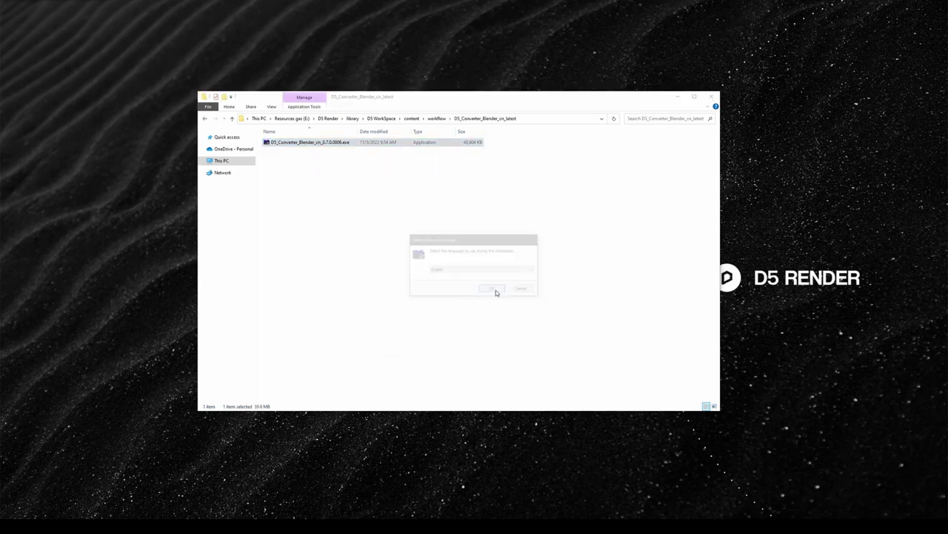
{"action": "left_click", "coordinate": [532, 344]}
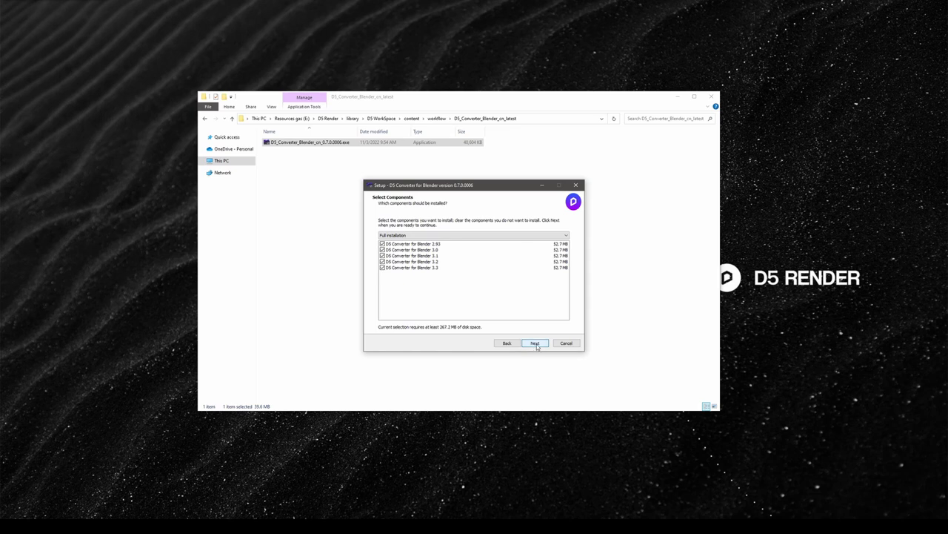
{"action": "left_click", "coordinate": [535, 343]}
{"action": "left_click", "coordinate": [535, 344]}
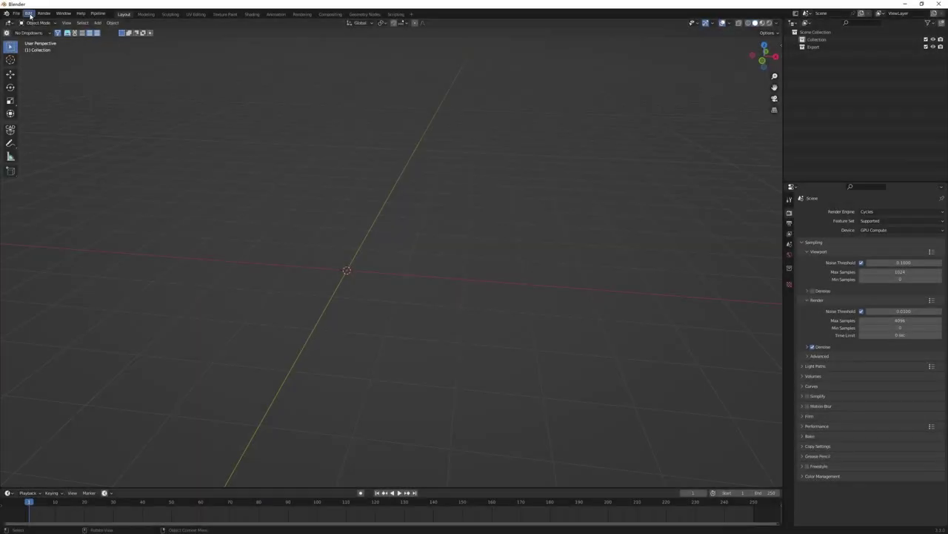
Step: In Blender's preferences, search the add-ons for D5, enable D5 Converter and expand its details
{"action": "left_click", "coordinate": [28, 13]}
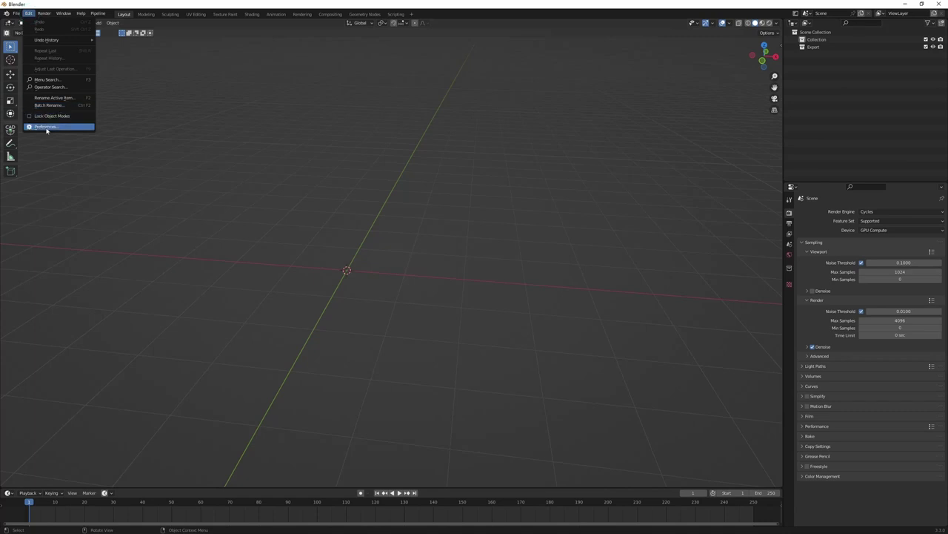
{"action": "left_click", "coordinate": [46, 127]}
{"action": "left_click_drag", "start_coordinate": [185, 29], "coordinate": [354, 161]}
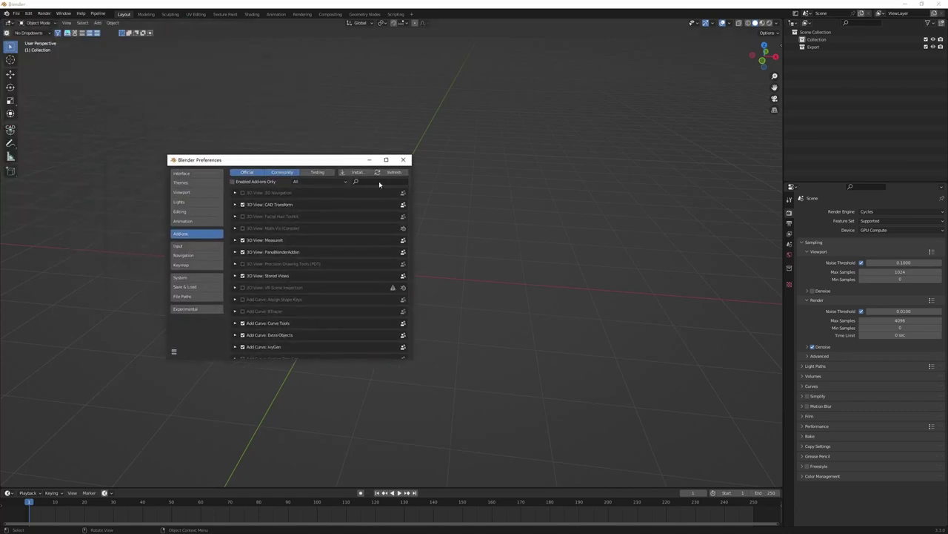
{"action": "type", "text": "S"}
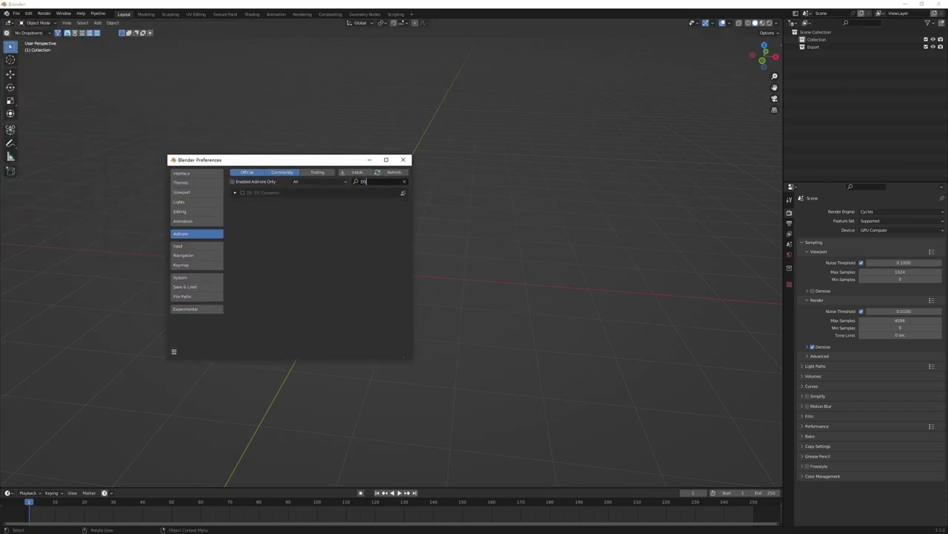
{"action": "left_click", "coordinate": [234, 193]}
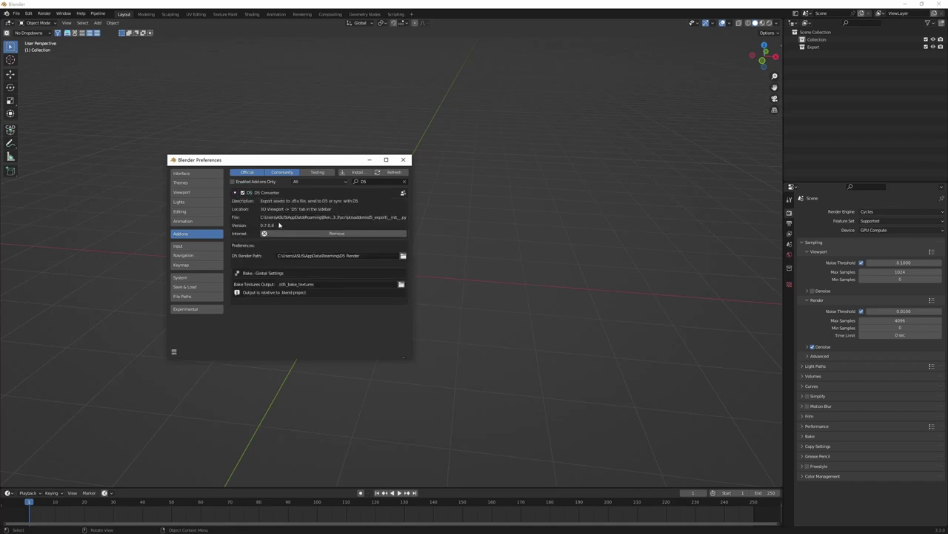
Step: Save and close the preferences, and show the D5 converter controls beside the viewport
{"action": "left_click", "coordinate": [174, 351]}
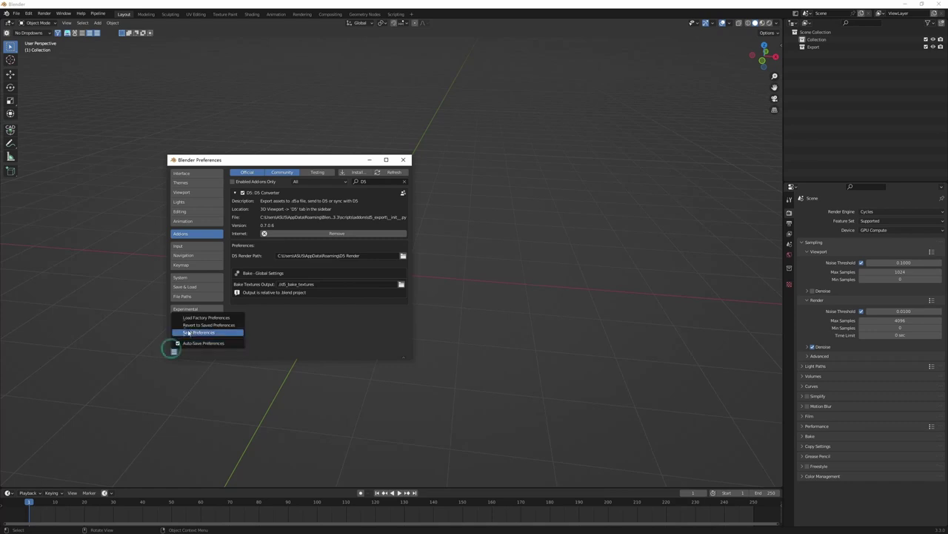
{"action": "left_click", "coordinate": [191, 332]}
{"action": "left_click", "coordinate": [403, 159]}
{"action": "key", "text": "n"}
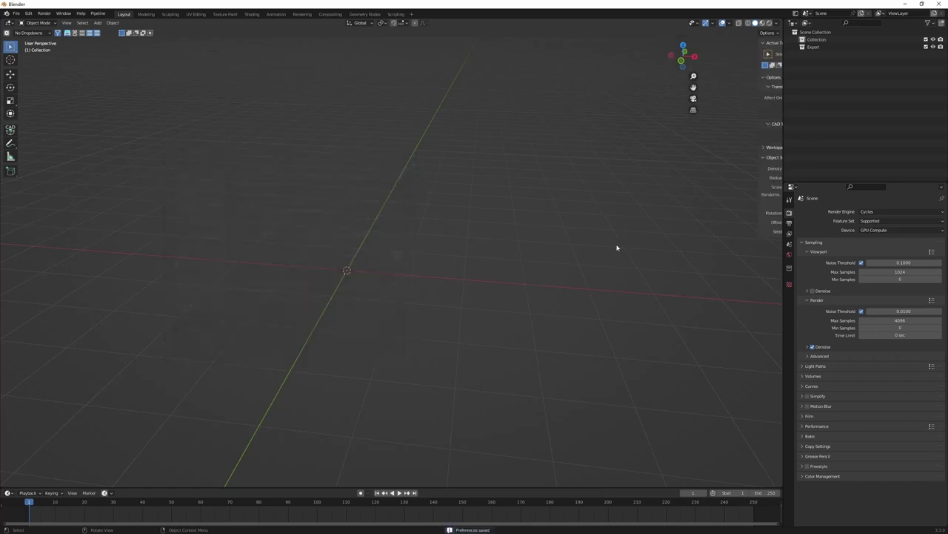
{"action": "left_click", "coordinate": [779, 225]}
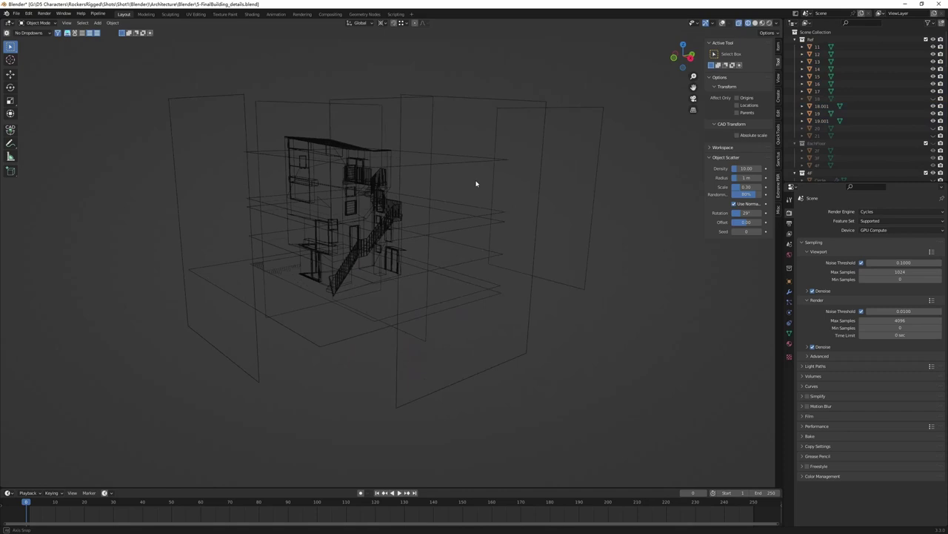
Step: Switch the viewport to material preview and view the building model from different angles
{"action": "middle_click_drag", "start_coordinate": [477, 183], "coordinate": [487, 178]}
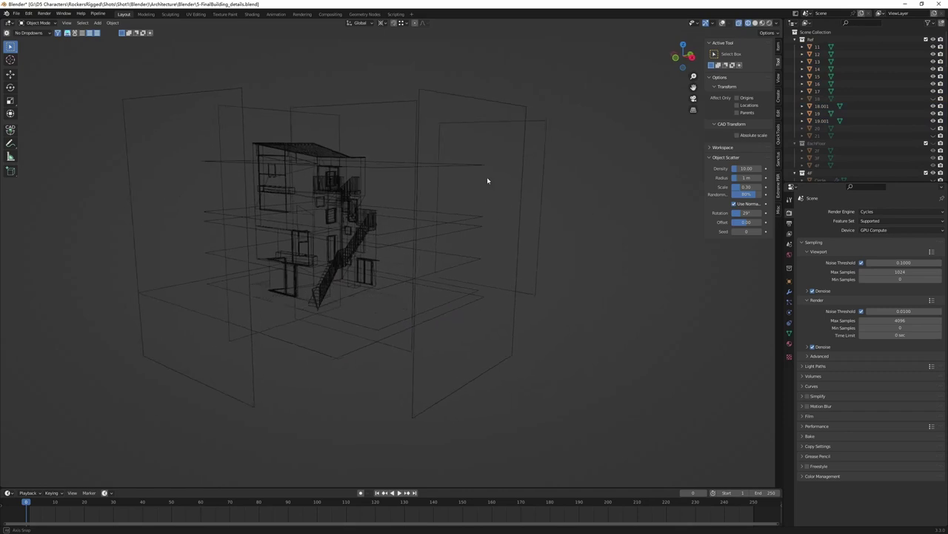
{"action": "key", "text": "z"}
{"action": "left_click", "coordinate": [478, 321]}
{"action": "mouse_move", "coordinate": [356, 204]}
{"action": "middle_mouse_down"}
{"action": "mouse_move", "coordinate": [329, 201]}
{"action": "mouse_move", "coordinate": [293, 224]}
{"action": "mouse_move", "coordinate": [360, 206]}
{"action": "mouse_move", "coordinate": [364, 219]}
{"action": "middle_mouse_up"}
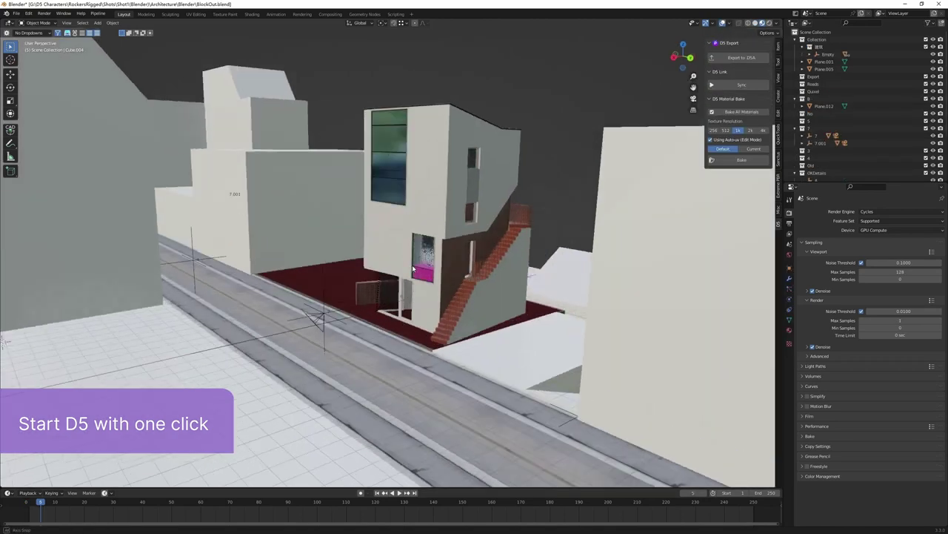
{"action": "middle_click_drag", "start_coordinate": [413, 269], "coordinate": [436, 260]}
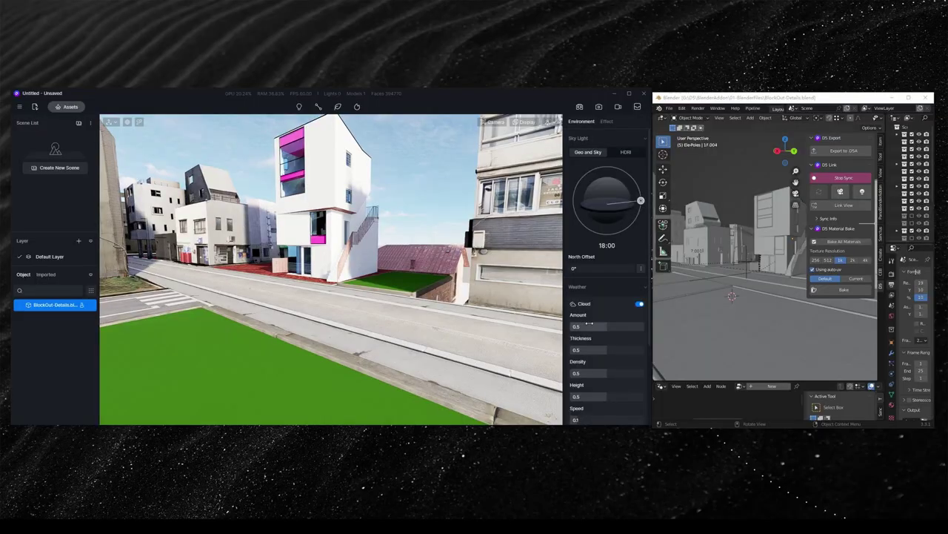
Step: Turn on Link View and navigate along the street in Blender to check that D5 Render follows
{"action": "middle_click_drag", "start_coordinate": [762, 260], "coordinate": [753, 290]}
{"action": "left_click", "coordinate": [840, 208]}
{"action": "scroll", "coordinate": [759, 290], "scroll_direction": "up", "scroll_amount": 3}
{"action": "scroll", "coordinate": [760, 291], "scroll_direction": "down", "scroll_amount": 3}
{"action": "key", "text": "shift+grave"}
{"action": "key", "text": "q"}
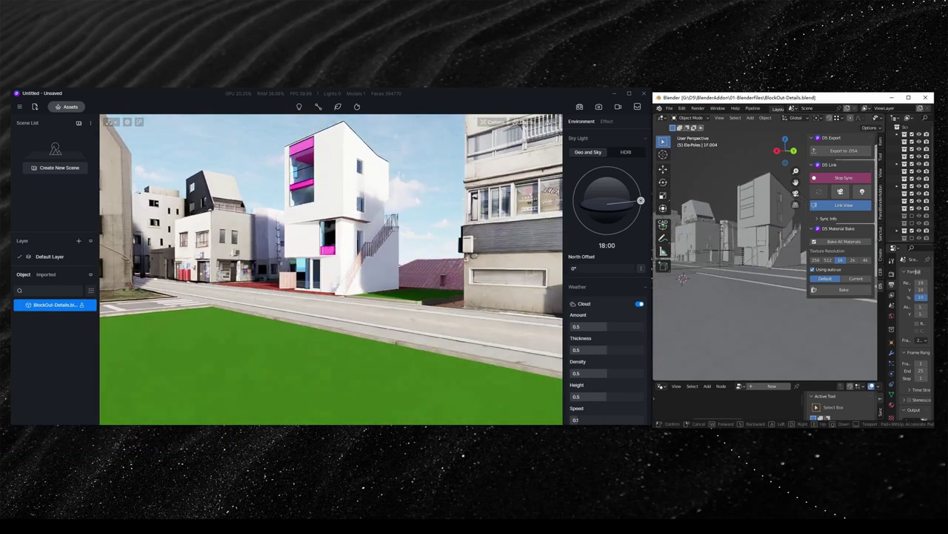
{"action": "left_click", "coordinate": [754, 295]}
{"action": "scroll", "coordinate": [753, 291], "scroll_direction": "up", "scroll_amount": 3}
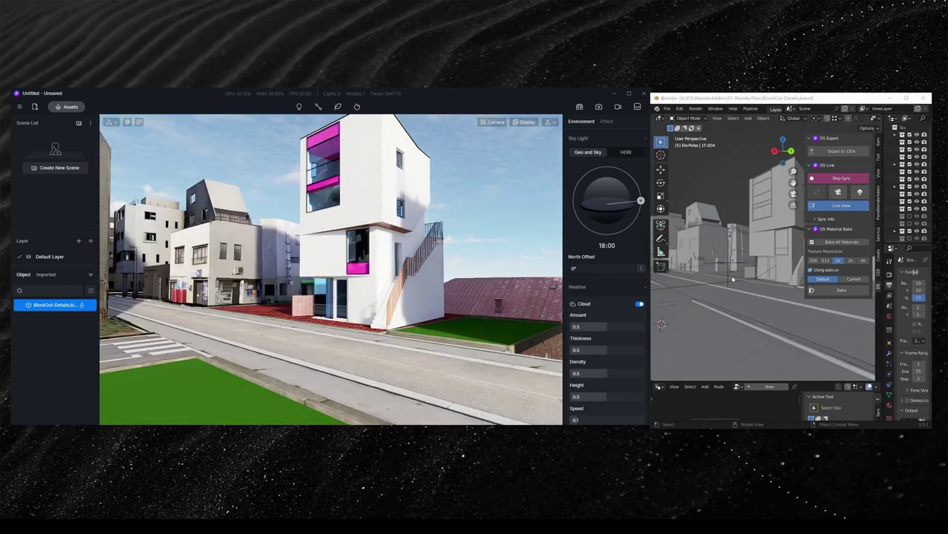
{"action": "middle_click_drag", "start_coordinate": [733, 278], "coordinate": [736, 286]}
{"action": "scroll", "coordinate": [735, 287], "scroll_direction": "down", "scroll_amount": 5}
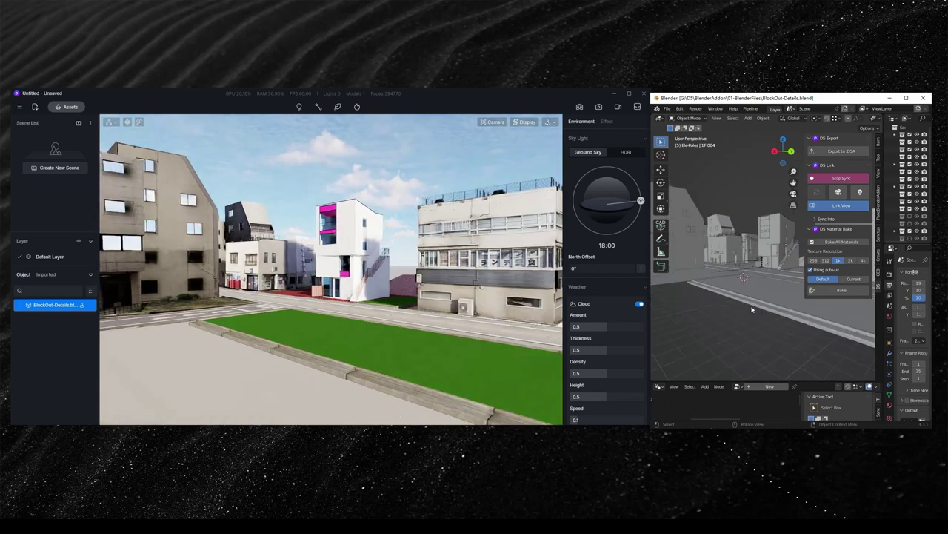
Step: Select the camera on the street facing the white building and sync it to D5 Render
{"action": "scroll", "coordinate": [753, 308], "scroll_direction": "up", "scroll_amount": 1}
{"action": "left_click", "coordinate": [789, 293]}
{"action": "scroll", "coordinate": [821, 321], "scroll_direction": "up", "scroll_amount": 2}
{"action": "middle_click_drag", "start_coordinate": [824, 324], "coordinate": [812, 314], "text": "shift"}
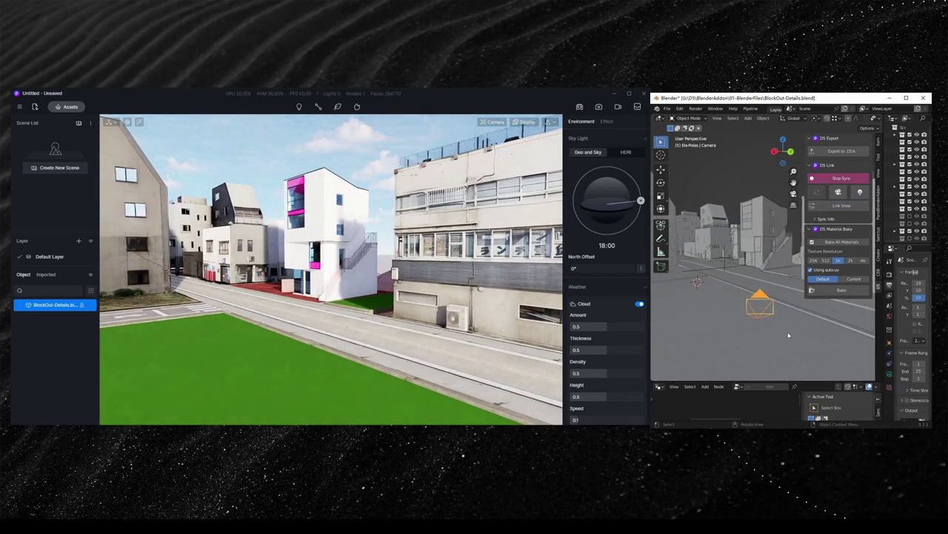
{"action": "middle_click_drag", "start_coordinate": [790, 334], "coordinate": [805, 337]}
{"action": "left_click", "coordinate": [838, 193]}
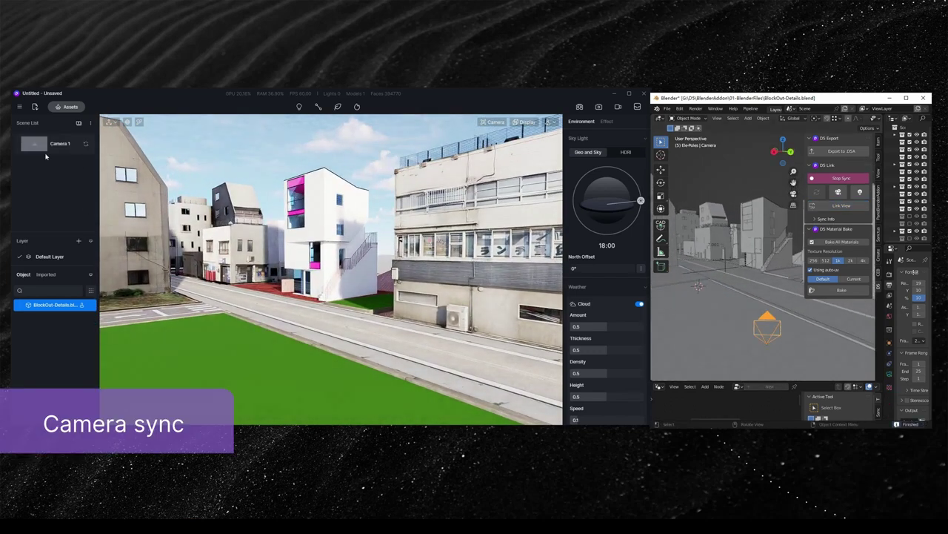
Step: Look through the camera in Blender and display the synced Camera 1 scene in D5 Render
{"action": "key", "text": "KP_0"}
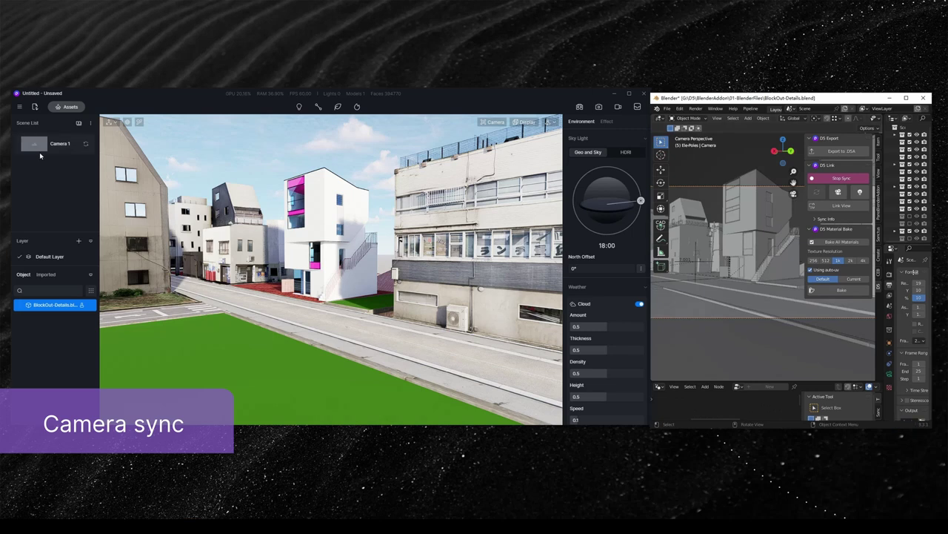
{"action": "left_click", "coordinate": [38, 148]}
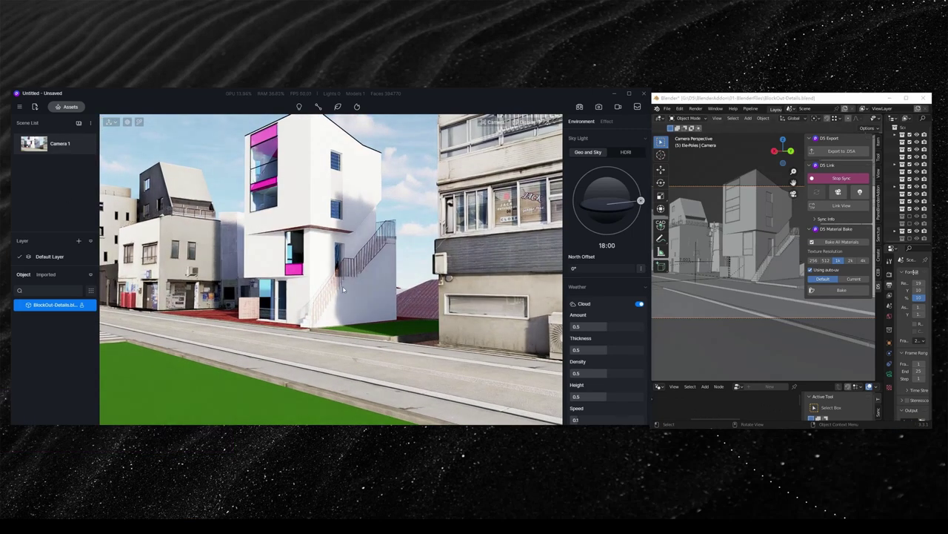
{"action": "middle_click_drag", "start_coordinate": [771, 280], "coordinate": [764, 287]}
{"action": "key", "text": "KP_0"}
Step: Toggle Link View on and off, and return both programs to the camera view
{"action": "left_click", "coordinate": [842, 207]}
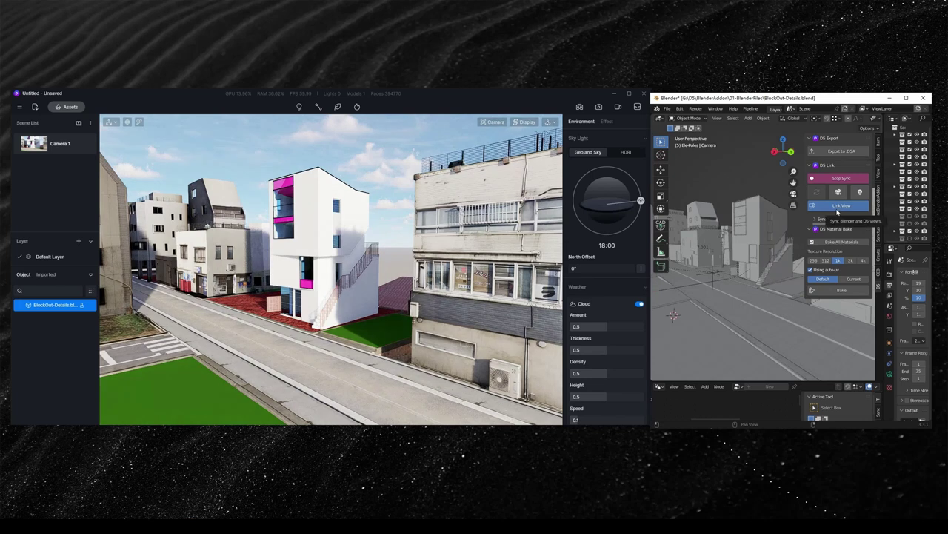
{"action": "left_click", "coordinate": [837, 210]}
{"action": "left_click", "coordinate": [51, 153]}
{"action": "middle_click_drag", "start_coordinate": [732, 306], "coordinate": [751, 305]}
{"action": "key", "text": "KP_0"}
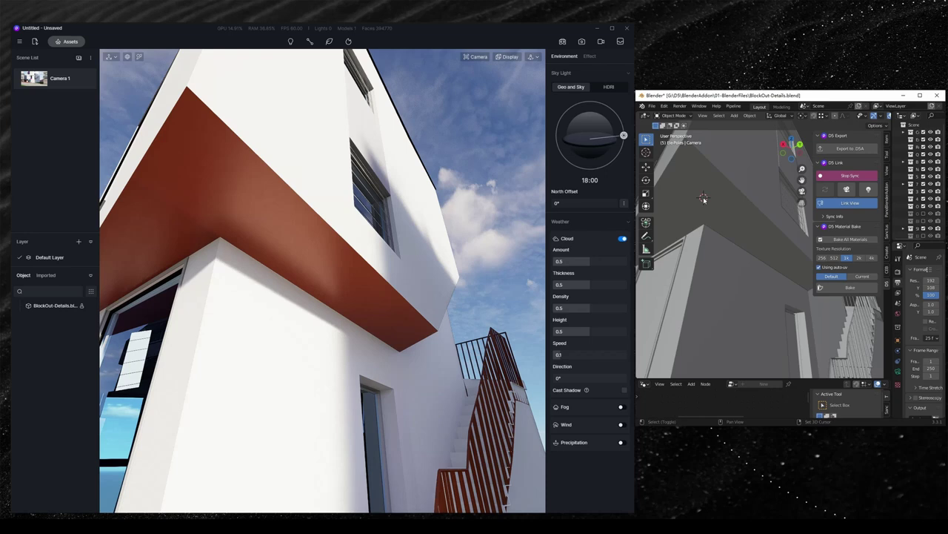
Step: Add a point light under the building's overhang in Blender and sync it to D5 Render
{"action": "key", "text": "shift+a"}
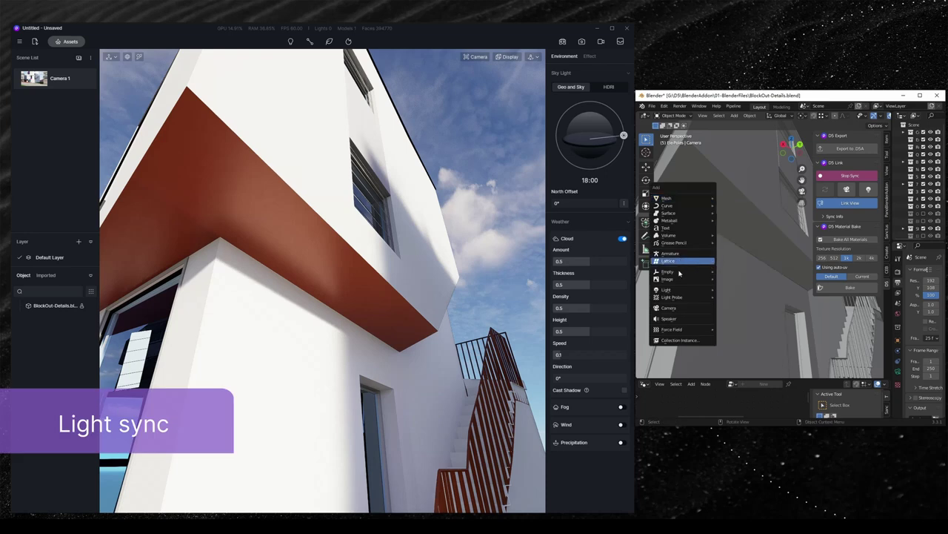
{"action": "left_click", "coordinate": [727, 293]}
{"action": "left_click", "coordinate": [868, 190]}
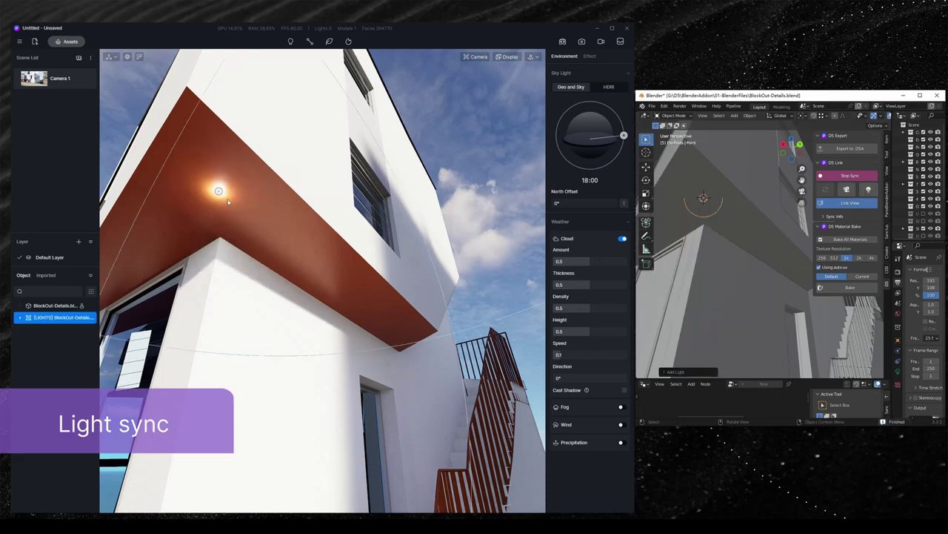
Step: Duplicate the point light twice along the X axis beneath the overhang and sync the lights to D5 Render
{"action": "key", "text": "shift+d"}
{"action": "key", "text": "x"}
{"action": "left_click", "coordinate": [741, 217]}
{"action": "key", "text": "shift+d"}
{"action": "key", "text": "x"}
{"action": "left_click", "coordinate": [763, 225]}
{"action": "left_click", "coordinate": [868, 190]}
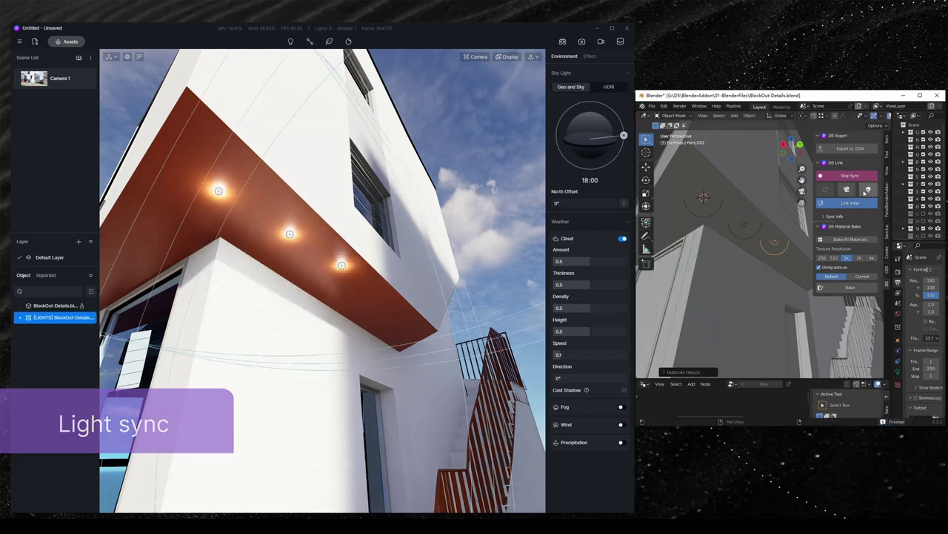
Step: Select the synced light group in D5 Render and switch the sky to HDRI with its light set to 0
{"action": "left_click", "coordinate": [348, 278]}
{"action": "left_click", "coordinate": [44, 317]}
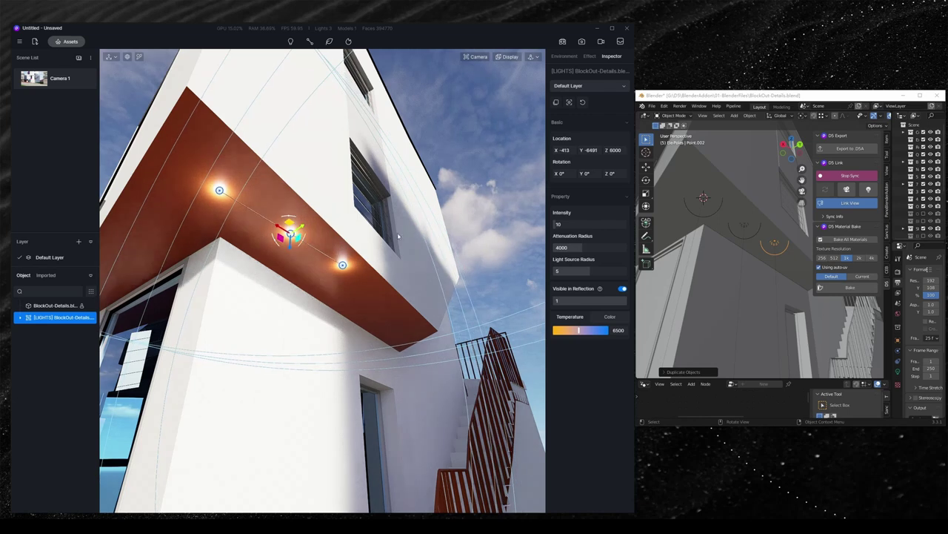
{"action": "left_click", "coordinate": [564, 56]}
{"action": "left_click", "coordinate": [608, 87]}
{"action": "left_click_drag", "start_coordinate": [570, 163], "coordinate": [195, 214]}
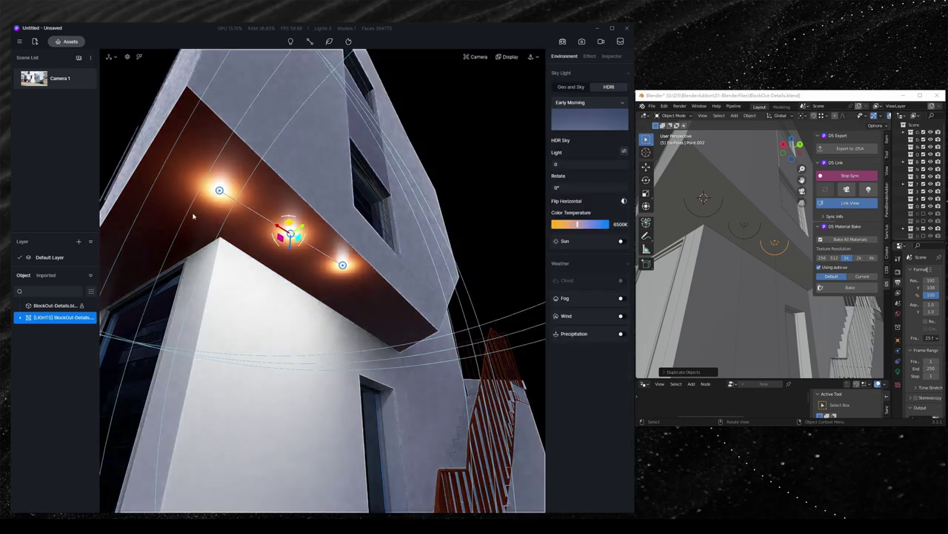
Step: Select the middle light under the overhang, adjust its intensity and toggle Visible in Reflection
{"action": "scroll", "coordinate": [317, 239], "scroll_direction": "up", "scroll_amount": 3}
{"action": "left_click_drag", "start_coordinate": [299, 248], "coordinate": [309, 265]}
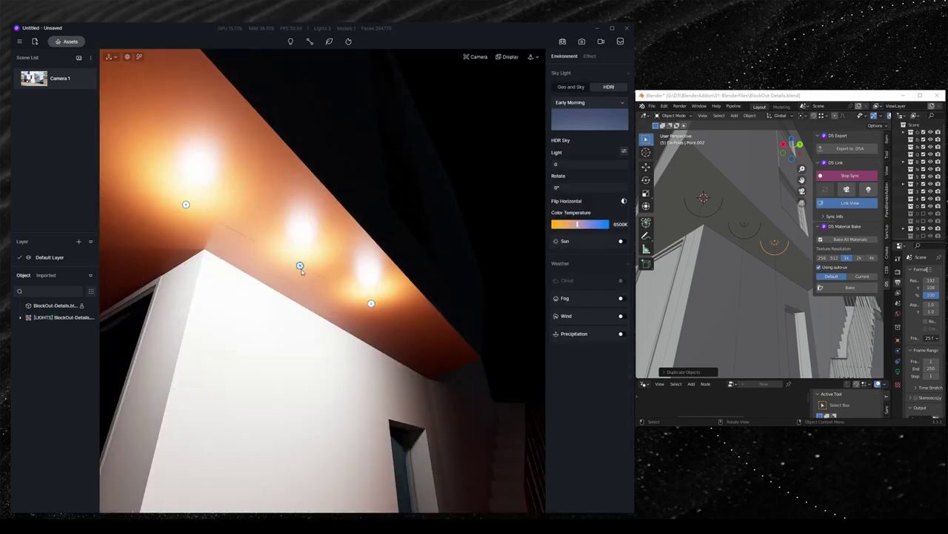
{"action": "left_click", "coordinate": [611, 56]}
{"action": "left_click_drag", "start_coordinate": [565, 225], "coordinate": [602, 272]}
{"action": "left_click", "coordinate": [622, 289]}
{"action": "left_click", "coordinate": [621, 288]}
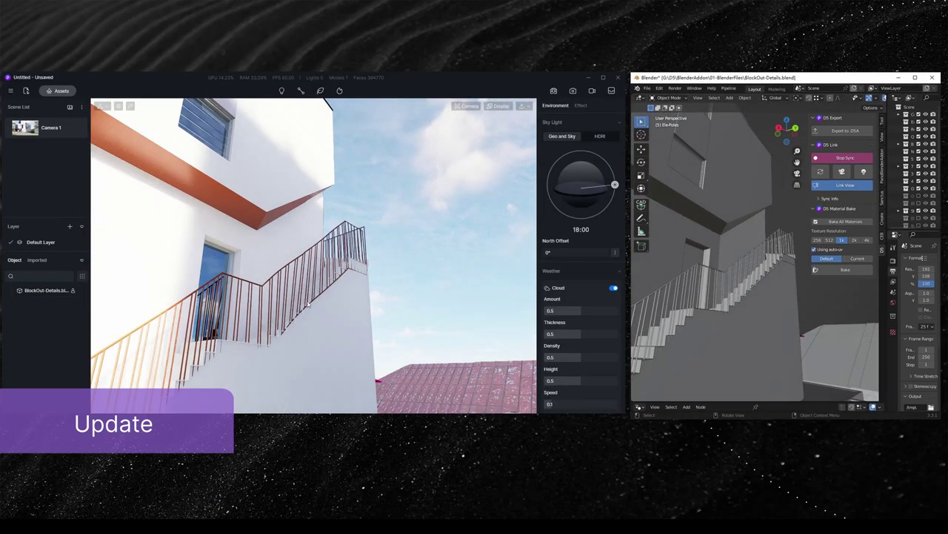
{"action": "left_click", "coordinate": [748, 260]}
{"action": "key", "text": "Tab"}
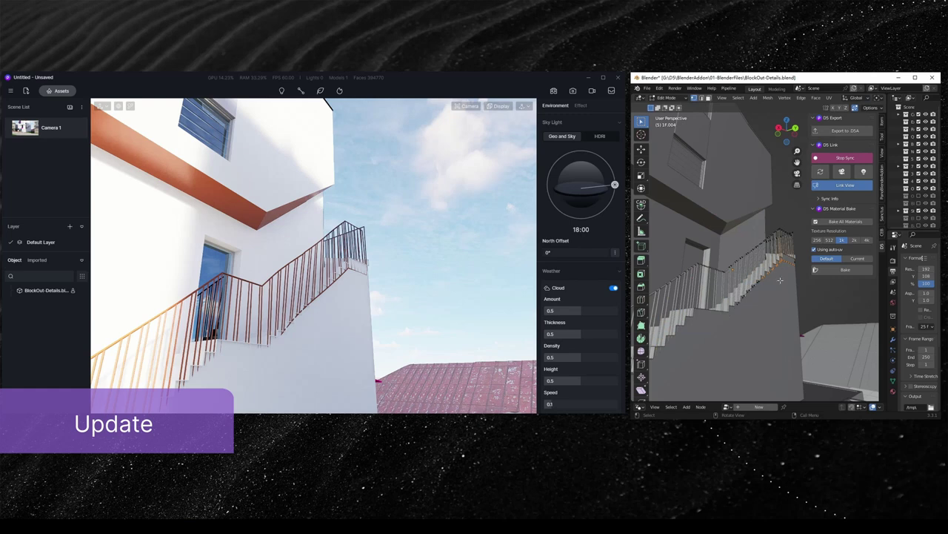
{"action": "scroll", "coordinate": [781, 280], "scroll_direction": "down", "scroll_amount": 2}
{"action": "middle_click_drag", "start_coordinate": [780, 280], "coordinate": [794, 323]}
{"action": "key", "text": "g"}
{"action": "key", "text": "y"}
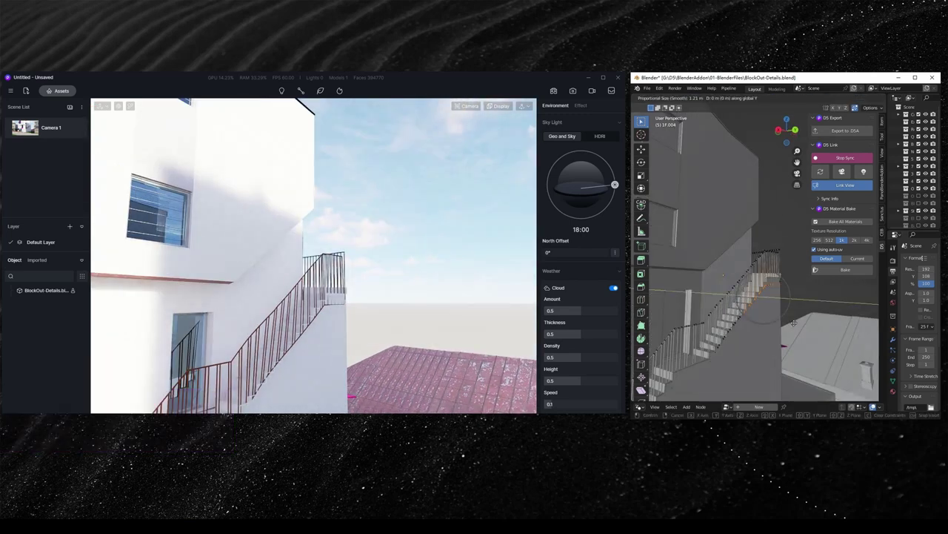
{"action": "right_click", "coordinate": [792, 322]}
{"action": "key", "text": "Tab"}
{"action": "key", "text": "alt+a"}
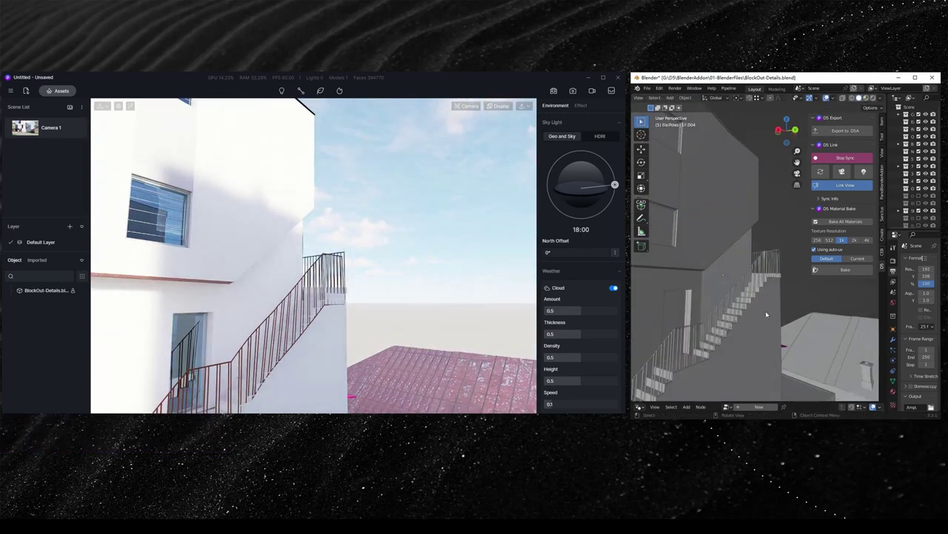
{"action": "left_click", "coordinate": [314, 334]}
{"action": "right_click_drag", "start_coordinate": [315, 334], "coordinate": [377, 287]}
{"action": "left_click", "coordinate": [355, 295]}
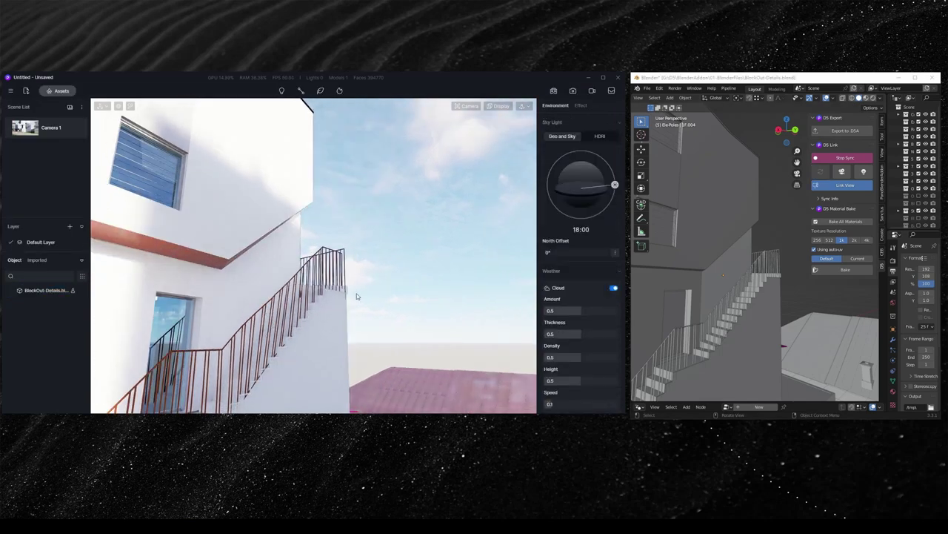
{"action": "middle_click_drag", "start_coordinate": [796, 325], "coordinate": [704, 282]}
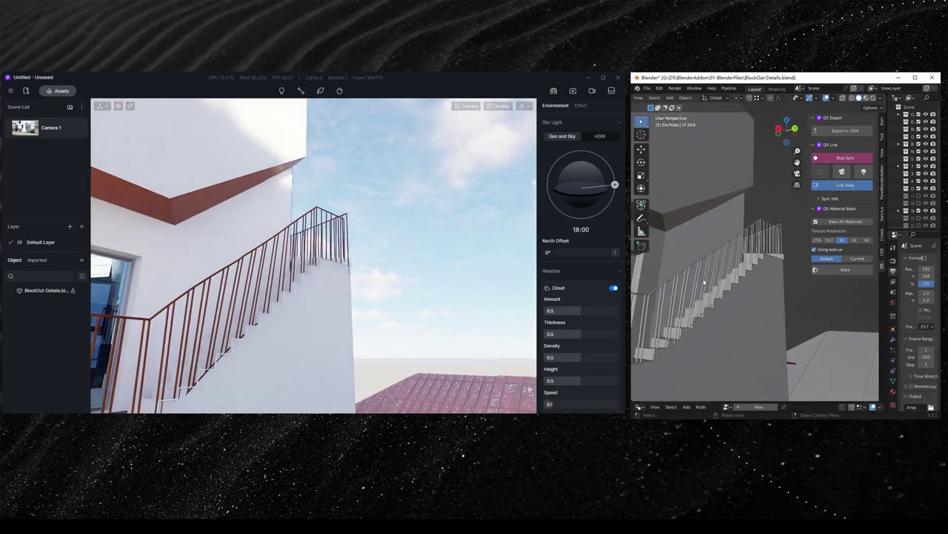
Step: Circle-select vertices of the exterior stair railing mesh in X-ray display and move them along the Y axis
{"action": "left_click", "coordinate": [716, 306]}
{"action": "key", "text": "Tab"}
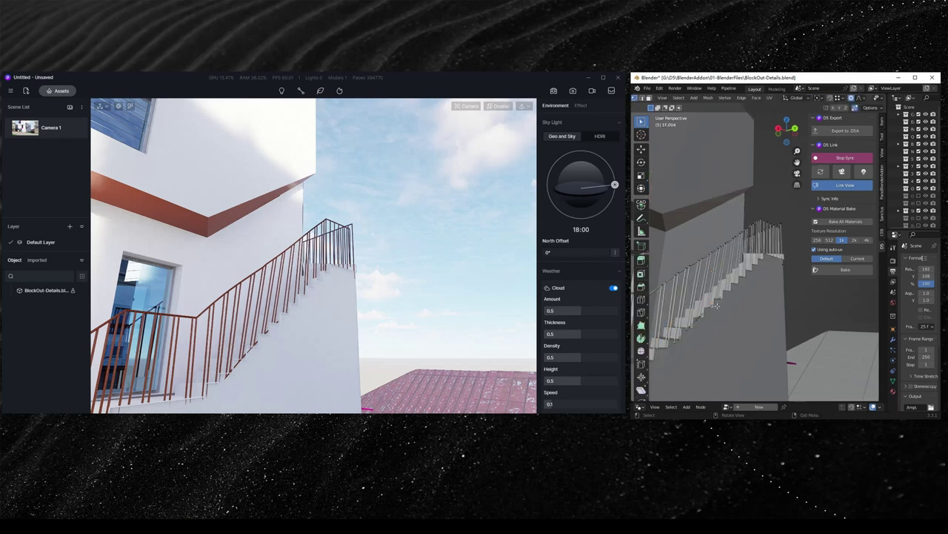
{"action": "key", "text": "shift+z"}
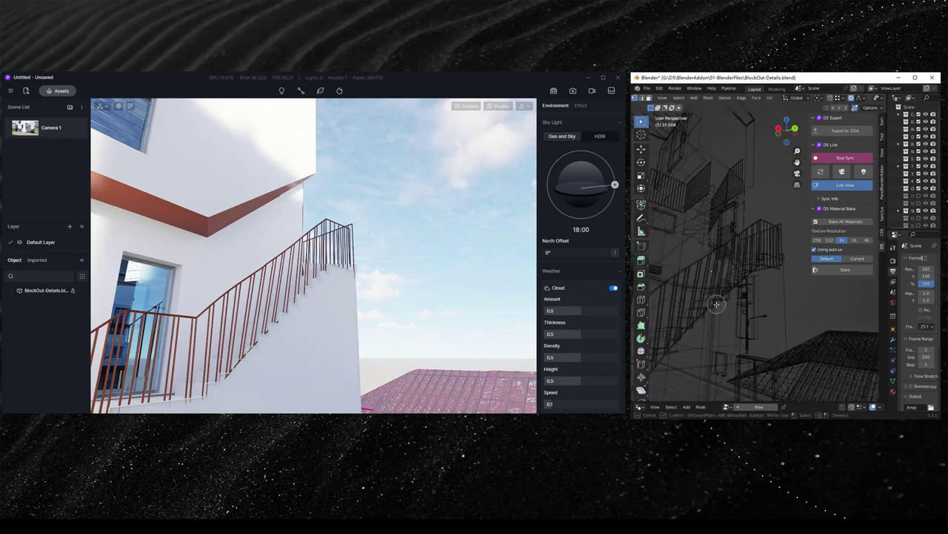
{"action": "left_click_drag", "start_coordinate": [717, 304], "coordinate": [684, 342]}
{"action": "key", "text": "Escape"}
{"action": "mouse_move", "coordinate": [684, 341]}
{"action": "middle_mouse_down"}
{"action": "mouse_move", "coordinate": [720, 323]}
{"action": "mouse_move", "coordinate": [756, 345]}
{"action": "middle_mouse_up"}
{"action": "key", "text": "shift+z"}
{"action": "key", "text": "g"}
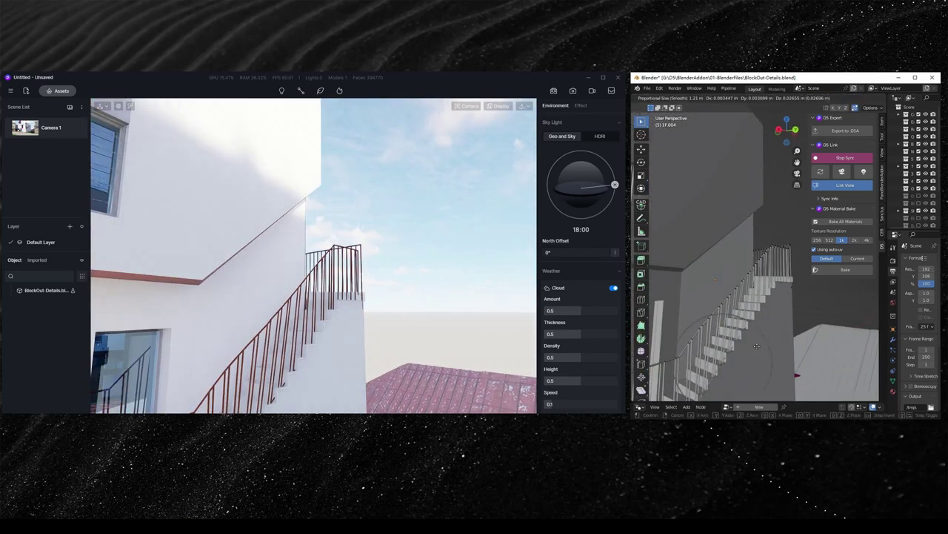
{"action": "key", "text": "y"}
{"action": "left_click", "coordinate": [757, 345]}
{"action": "key", "text": "Tab"}
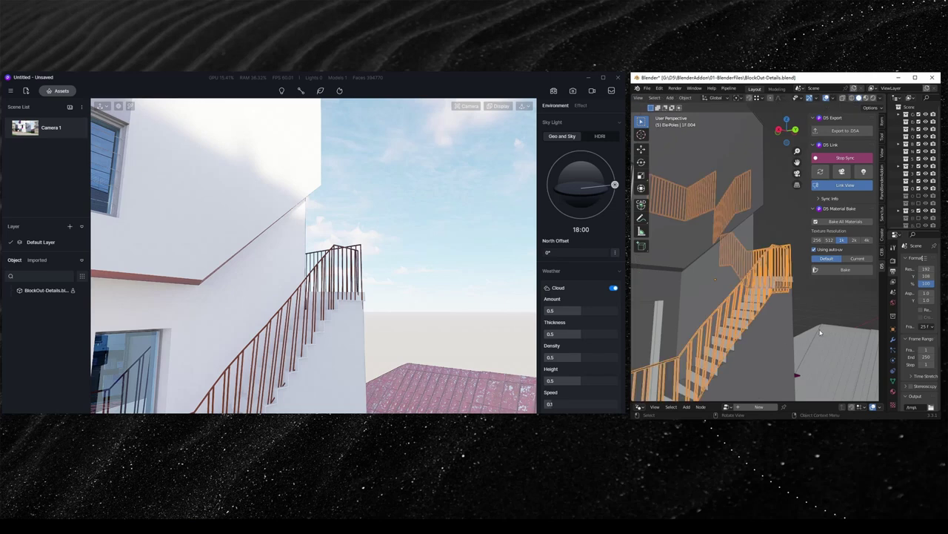
Step: Deselect the railing in Blender and update the edited staircase geometry in D5 Render
{"action": "left_click", "coordinate": [821, 331]}
{"action": "middle_click_drag", "start_coordinate": [821, 331], "coordinate": [824, 318]}
{"action": "left_click", "coordinate": [820, 172]}
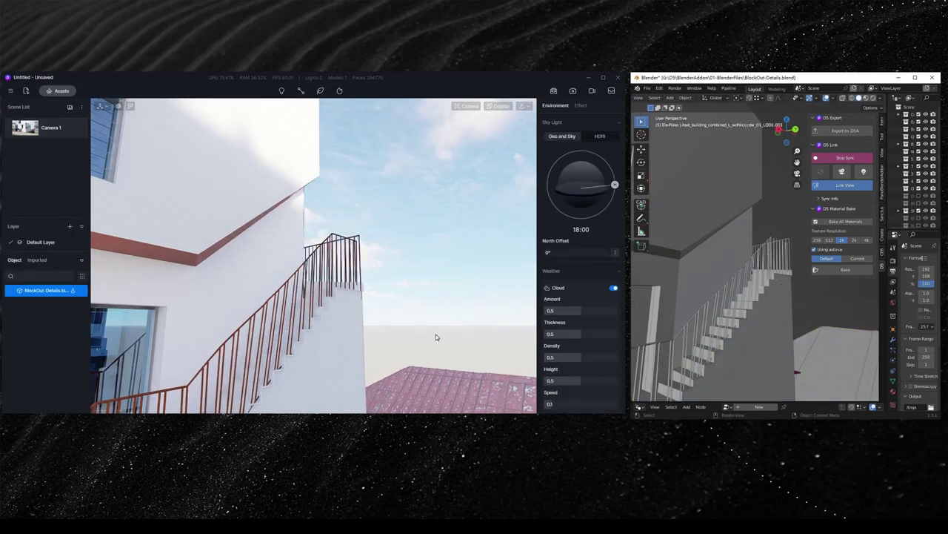
{"action": "middle_click_drag", "start_coordinate": [710, 329], "coordinate": [719, 315]}
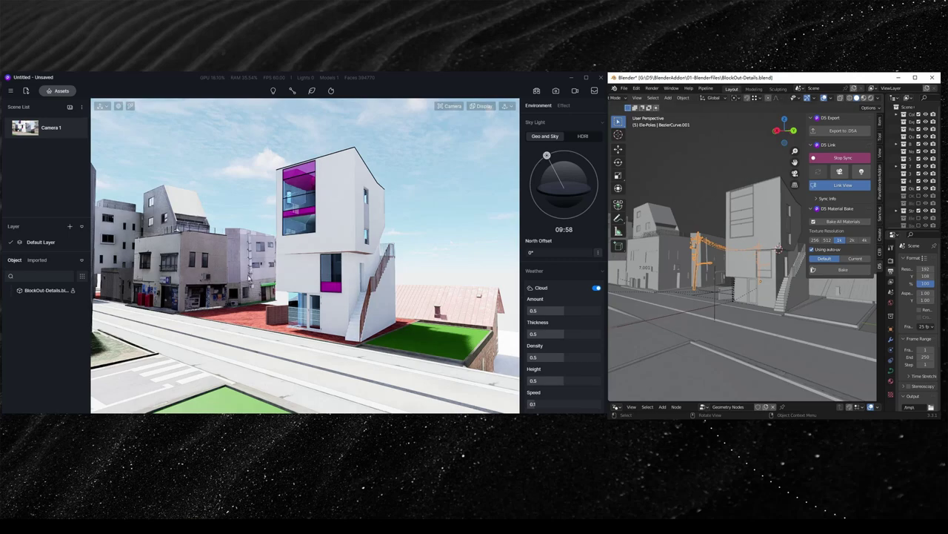
Step: Examine the telegraph poles and cables together with the curve's Geometry Nodes tree, including the Randomize frame
{"action": "scroll", "coordinate": [713, 270], "scroll_direction": "up", "scroll_amount": 4}
{"action": "middle_click_drag", "start_coordinate": [711, 269], "coordinate": [642, 266]}
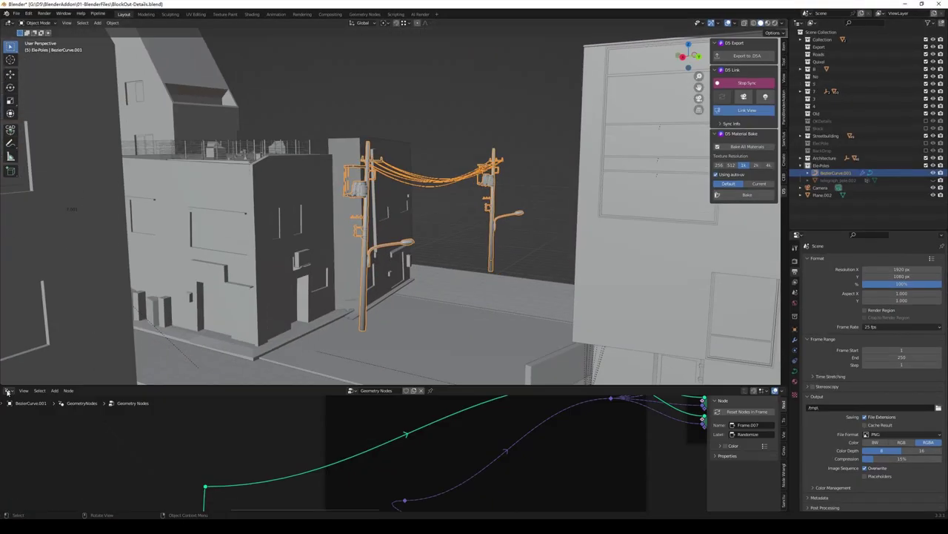
{"action": "scroll", "coordinate": [349, 447], "scroll_direction": "down", "scroll_amount": 7}
{"action": "left_click_drag", "start_coordinate": [363, 384], "coordinate": [371, 242]}
{"action": "middle_click_drag", "start_coordinate": [415, 350], "coordinate": [313, 364]}
{"action": "scroll", "coordinate": [314, 363], "scroll_direction": "down", "scroll_amount": 2}
{"action": "middle_click_drag", "start_coordinate": [72, 390], "coordinate": [404, 376]}
{"action": "scroll", "coordinate": [404, 376], "scroll_direction": "up", "scroll_amount": 2}
{"action": "middle_click_drag", "start_coordinate": [511, 178], "coordinate": [353, 137]}
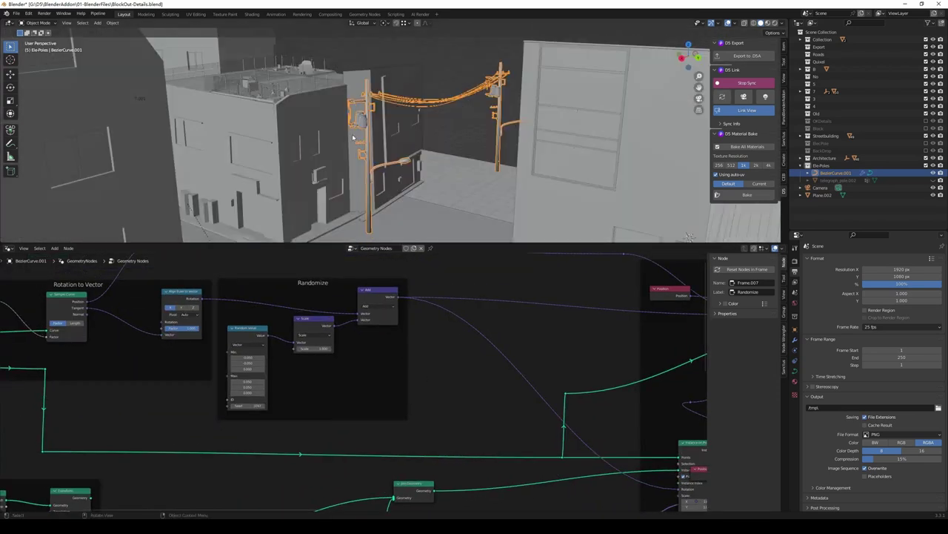
{"action": "scroll", "coordinate": [286, 383], "scroll_direction": "down", "scroll_amount": 3}
{"action": "middle_click_drag", "start_coordinate": [286, 383], "coordinate": [116, 351]}
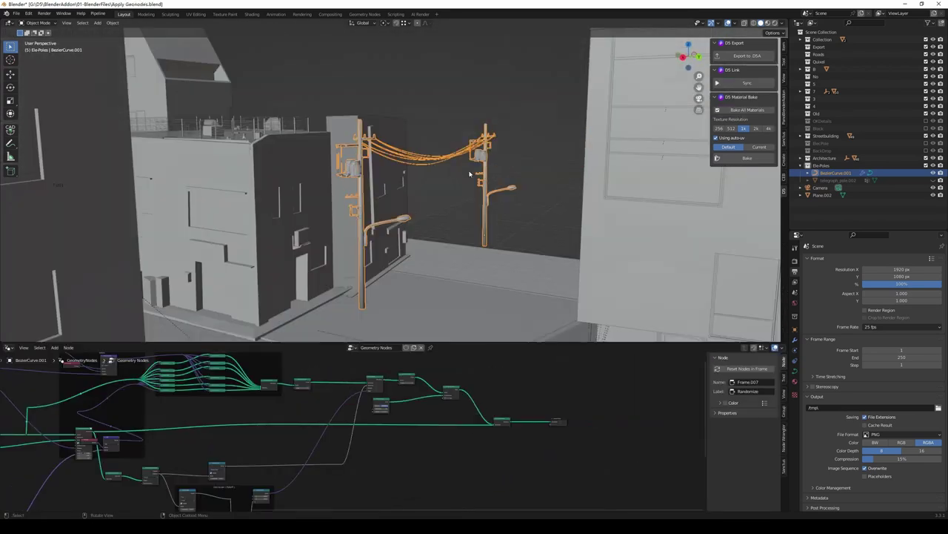
Step: Make the power line curve's instances real and try moving the resulting object
{"action": "key", "text": "F3"}
{"action": "type", "text": "make instance"}
{"action": "left_click", "coordinate": [501, 192]}
{"action": "left_click", "coordinate": [506, 222]}
{"action": "left_click", "coordinate": [485, 226]}
{"action": "key", "text": "g"}
{"action": "right_click", "coordinate": [528, 200]}
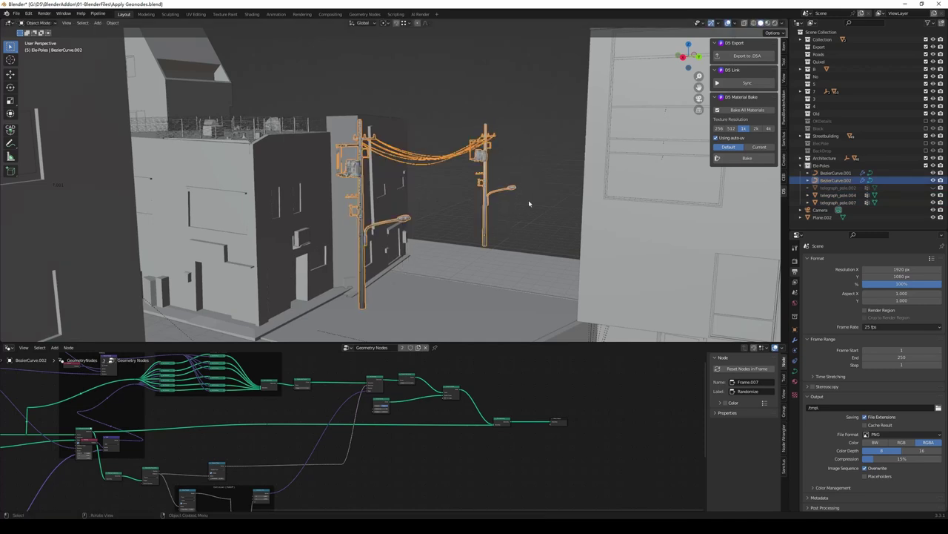
Step: Test-move the two separated telegraph poles individually, cancelling each move
{"action": "left_click", "coordinate": [511, 188]}
{"action": "key", "text": "g"}
{"action": "right_click", "coordinate": [544, 175]}
{"action": "left_click", "coordinate": [363, 261]}
{"action": "key", "text": "g"}
{"action": "right_click", "coordinate": [432, 258]}
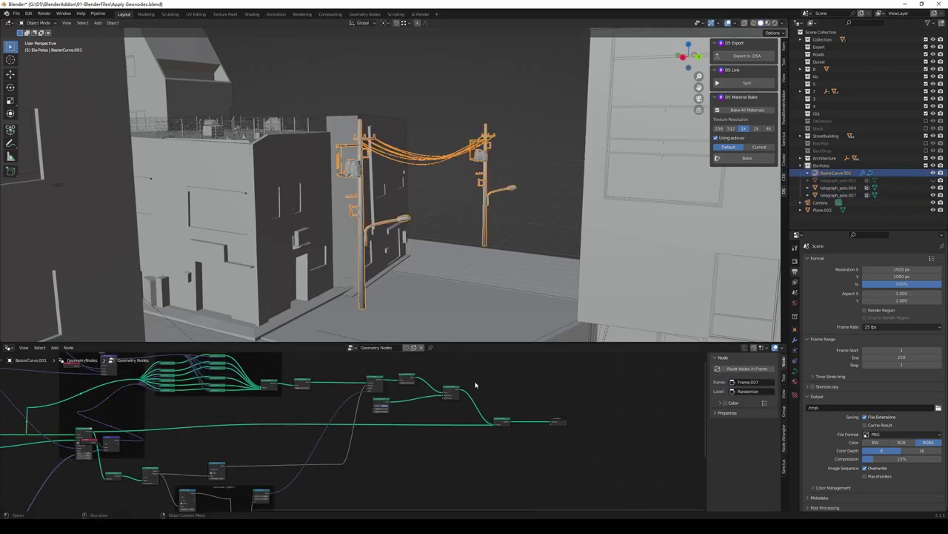
Step: Cut the Geometry Nodes link that feeds the pole instances into the final join before the output
{"action": "scroll", "coordinate": [379, 425], "scroll_direction": "up", "scroll_amount": 4}
{"action": "right_click_drag", "start_coordinate": [376, 403], "coordinate": [385, 443], "text": "ctrl"}
{"action": "middle_click_drag", "start_coordinate": [484, 391], "coordinate": [384, 400]}
Step: Convert the cable curve to a mesh and test-move the cables and a pole, cancelling each move
{"action": "left_click", "coordinate": [112, 22]}
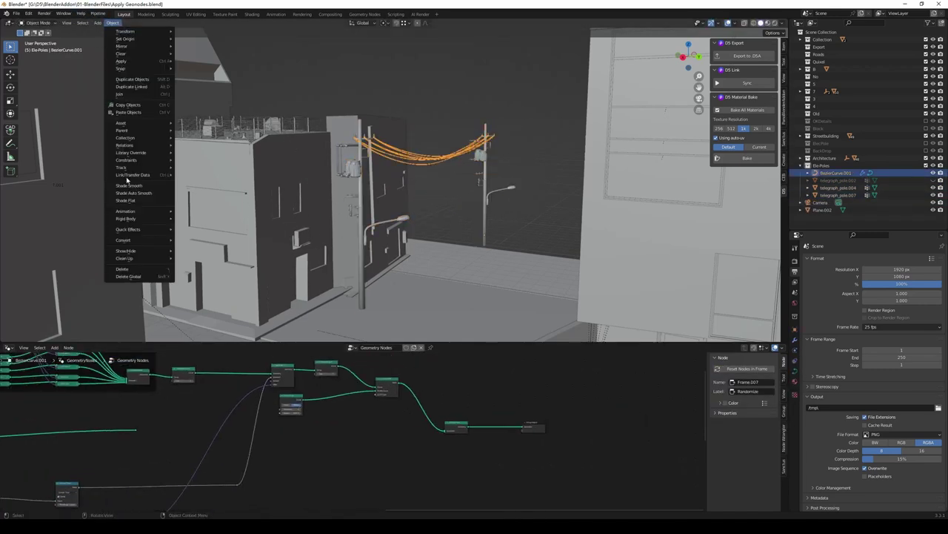
{"action": "mouse_move", "coordinate": [156, 239]}
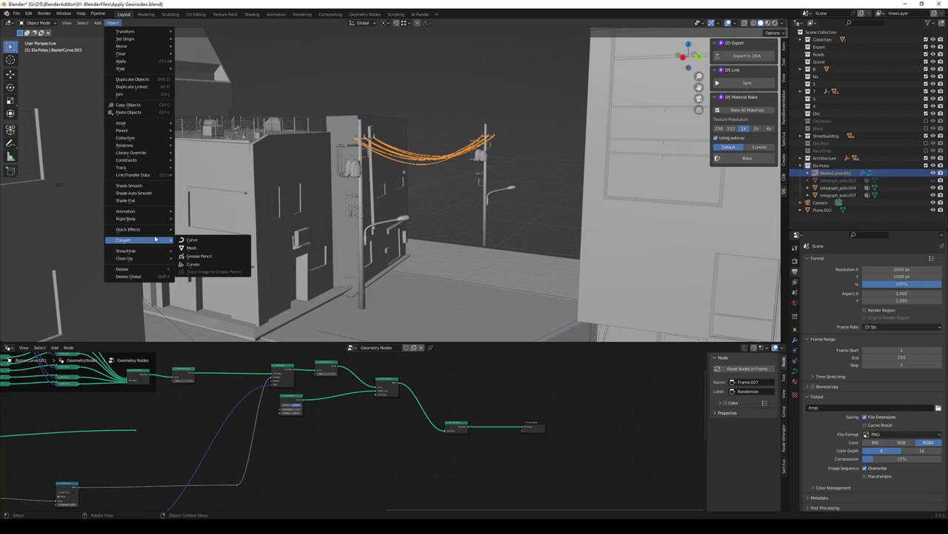
{"action": "left_click", "coordinate": [191, 248]}
{"action": "key", "text": "g"}
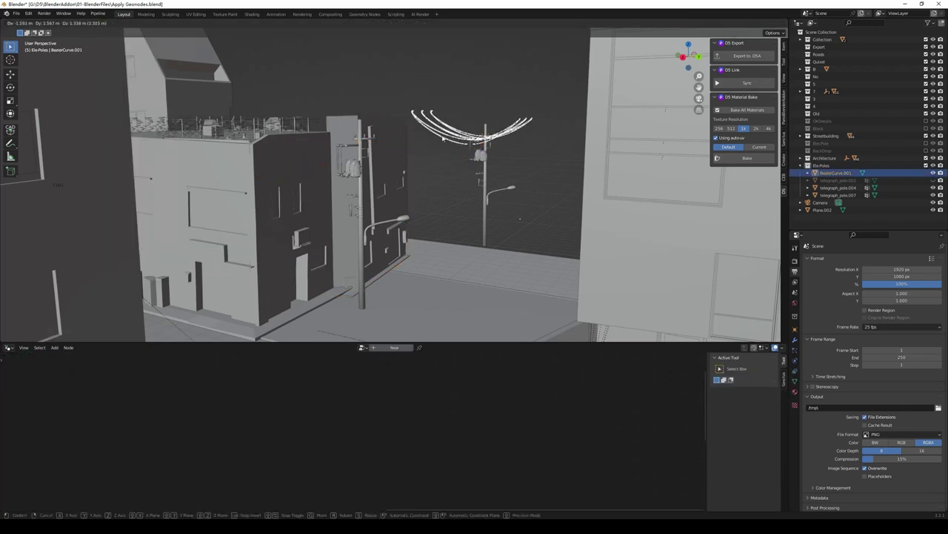
{"action": "right_click", "coordinate": [445, 138]}
{"action": "left_click", "coordinate": [484, 154]}
{"action": "key", "text": "g"}
{"action": "right_click", "coordinate": [478, 145]}
Step: Deselect everything, save Apply Geonodes.blend and start syncing the scene to D5 Render
{"action": "left_click", "coordinate": [518, 122]}
{"action": "key", "text": "ctrl+s"}
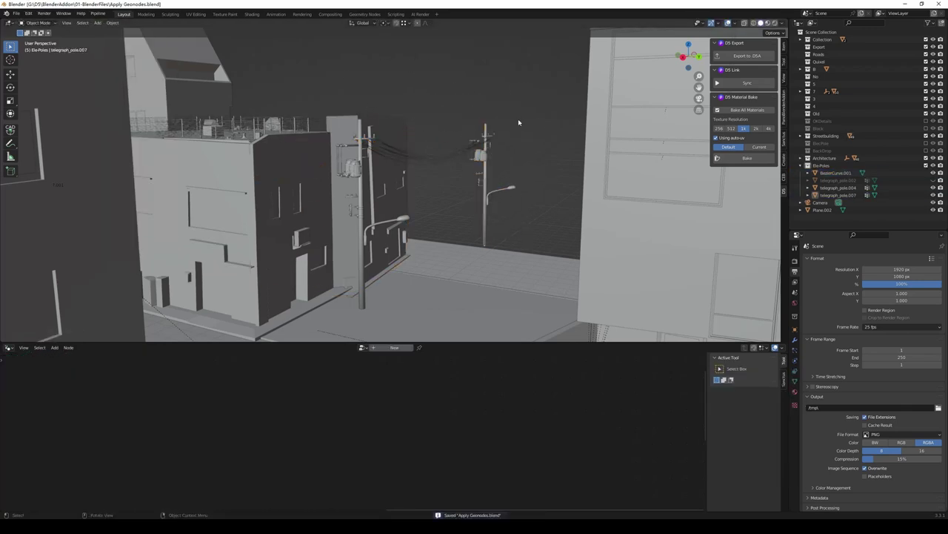
{"action": "left_click", "coordinate": [747, 83]}
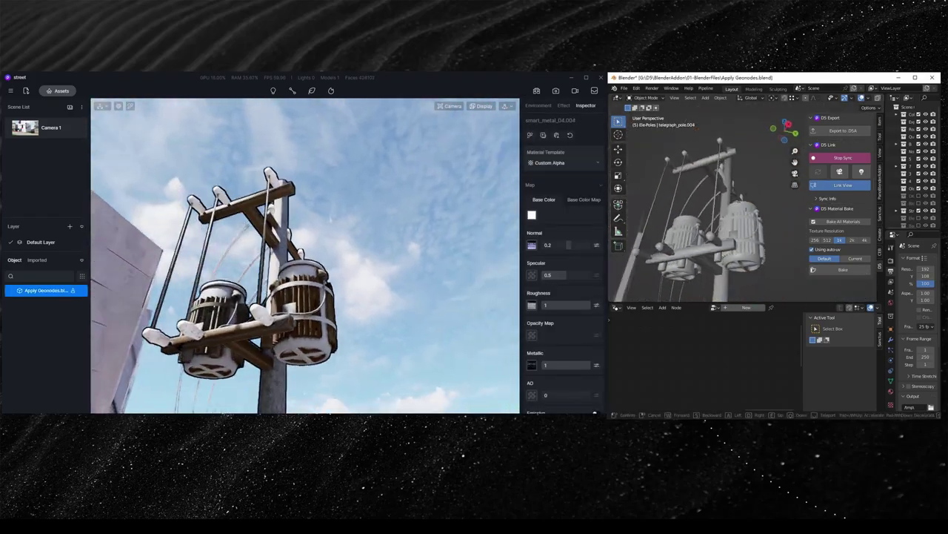
{"action": "key", "text": "Escape"}
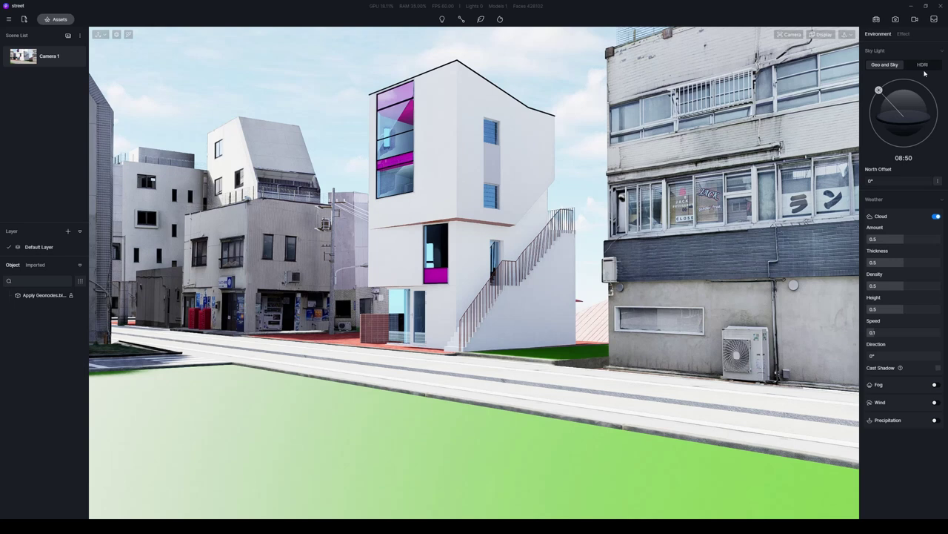
Step: In D5 Render, lower the exposure slightly and light the sky with the custom HDRI tucker_wreck_4k
{"action": "left_click", "coordinate": [903, 34]}
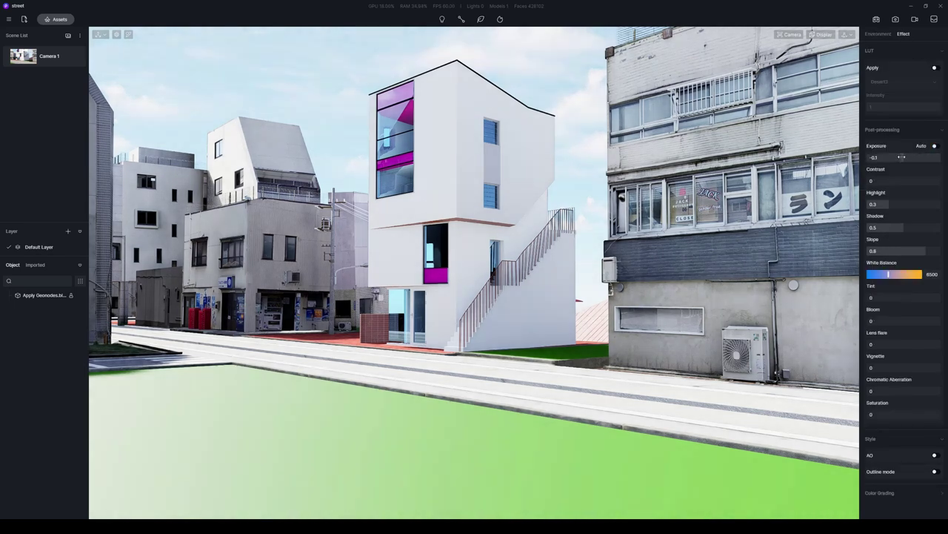
{"action": "left_click_drag", "start_coordinate": [902, 157], "coordinate": [899, 157]}
{"action": "left_click", "coordinate": [886, 34]}
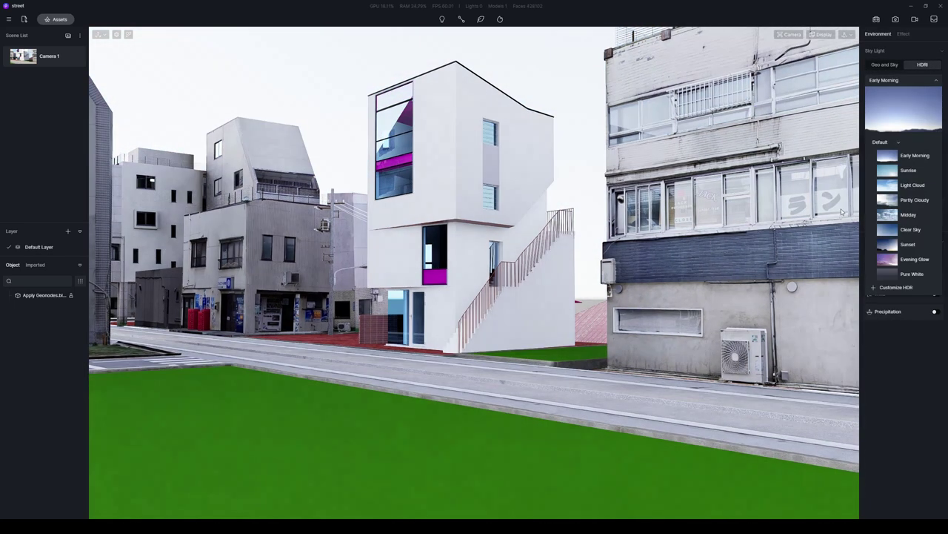
{"action": "left_click", "coordinate": [887, 289]}
{"action": "double_click", "coordinate": [418, 65]}
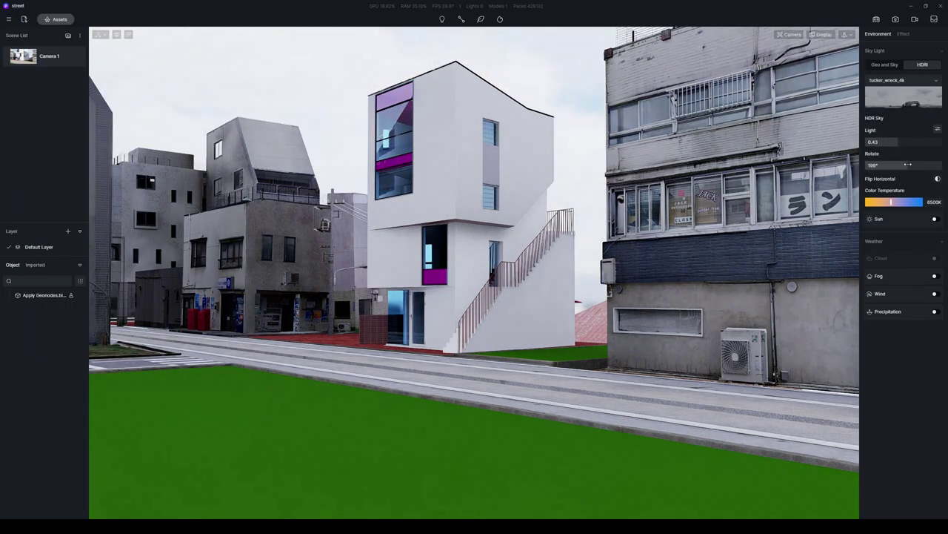
Step: Set the HDRI sky's light to 0.42 and rotation to 131.5°, and raise the exposure slightly
{"action": "right_click_drag", "start_coordinate": [545, 245], "coordinate": [566, 246]}
{"action": "middle_click_drag", "start_coordinate": [563, 247], "coordinate": [584, 266]}
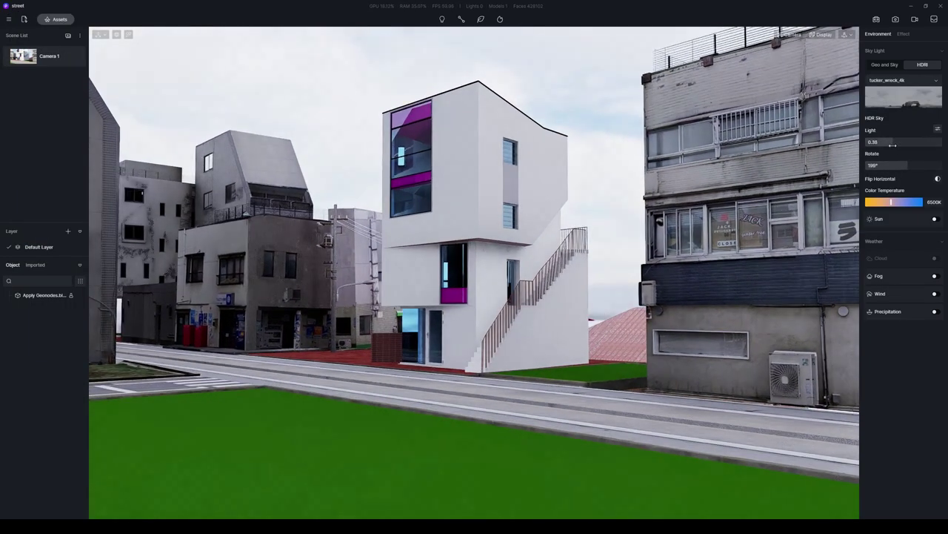
{"action": "left_click", "coordinate": [903, 34]}
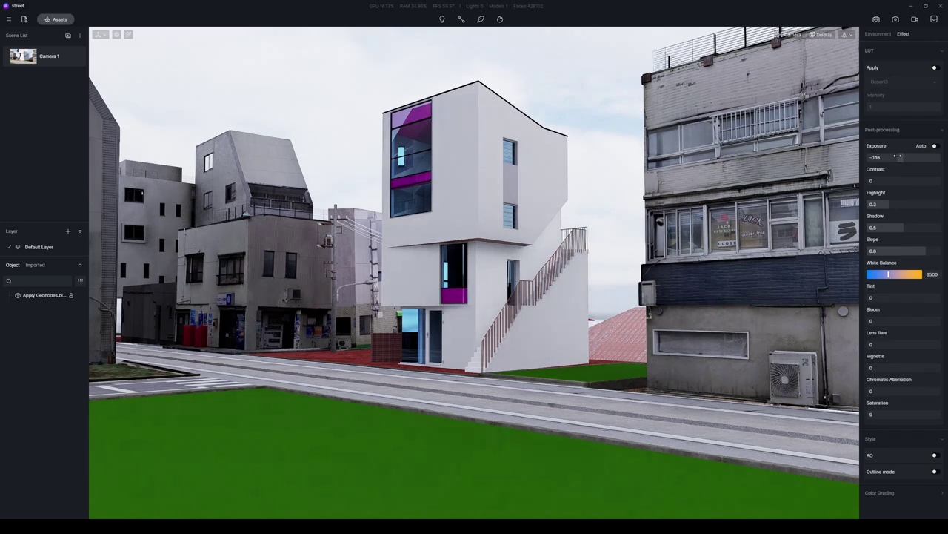
{"action": "left_click_drag", "start_coordinate": [897, 157], "coordinate": [901, 156]}
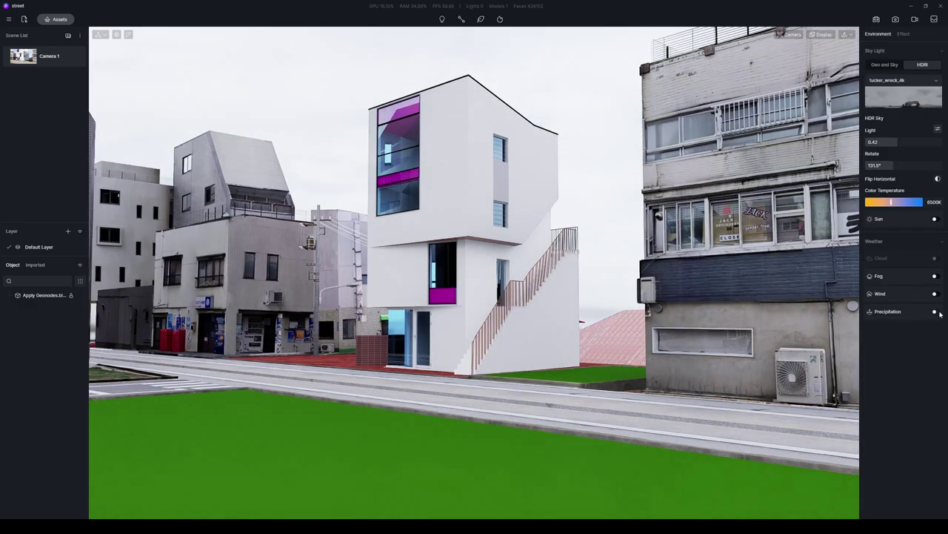
Step: Enable rain precipitation for the street scene and set its strength to 0
{"action": "left_click", "coordinate": [935, 312]}
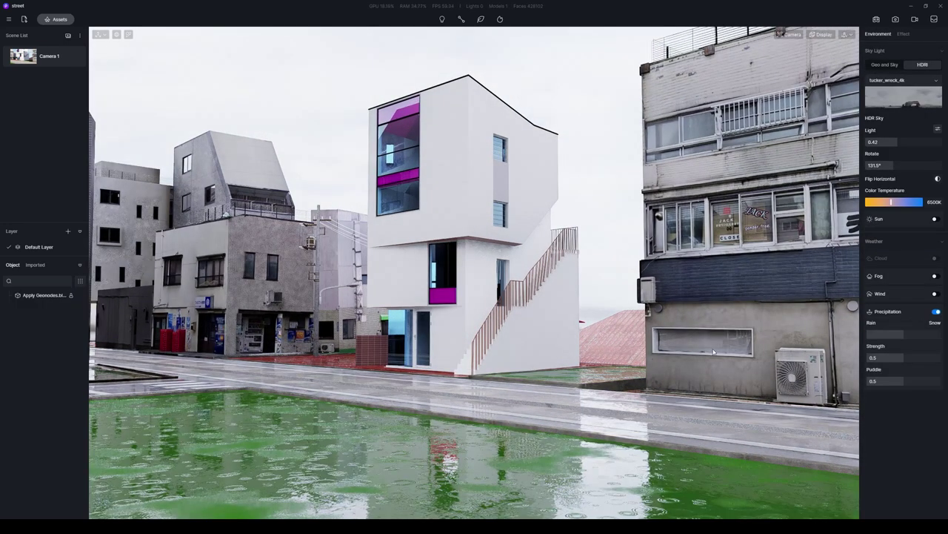
{"action": "scroll", "coordinate": [714, 352], "scroll_direction": "down", "scroll_amount": 3}
{"action": "scroll", "coordinate": [714, 352], "scroll_direction": "up", "scroll_amount": 4}
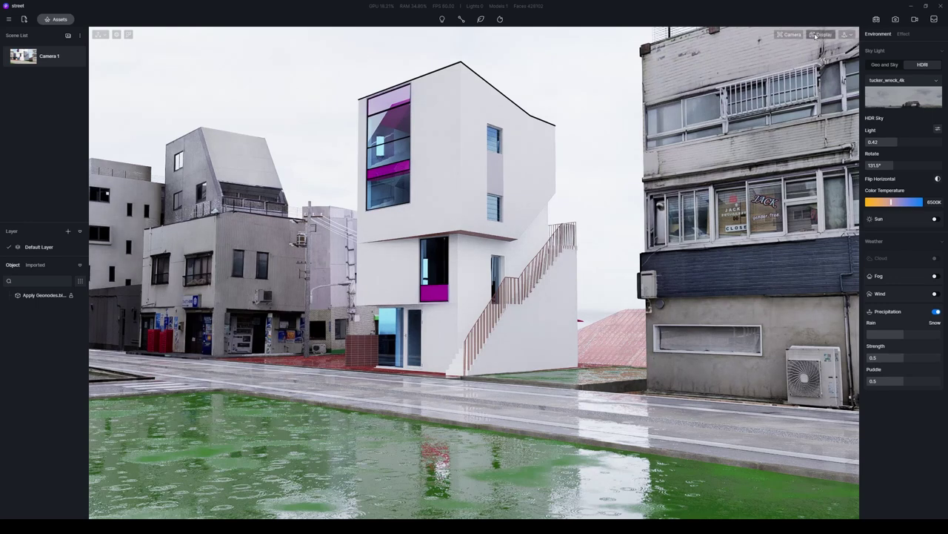
{"action": "right_click_drag", "start_coordinate": [594, 348], "coordinate": [596, 343]}
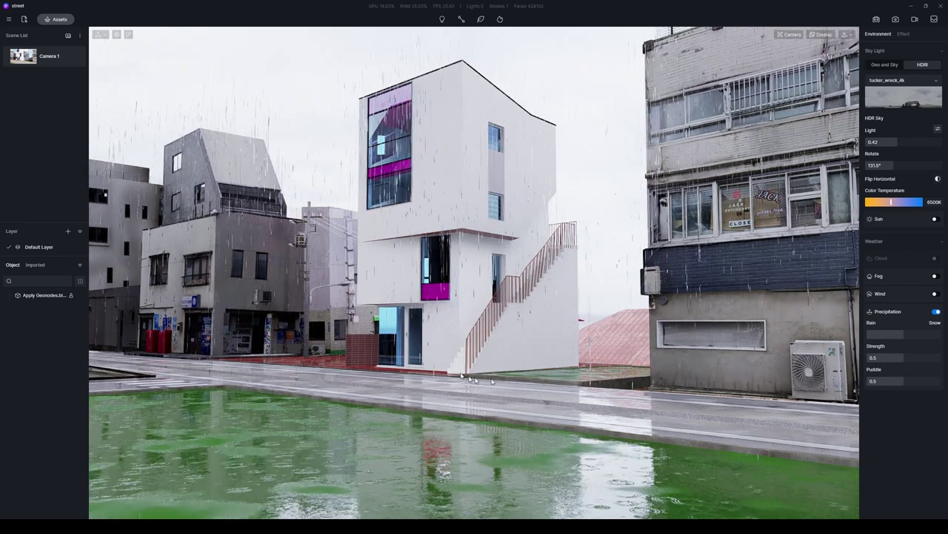
{"action": "left_click_drag", "start_coordinate": [901, 357], "coordinate": [863, 356]}
{"action": "right_click_drag", "start_coordinate": [386, 383], "coordinate": [400, 376]}
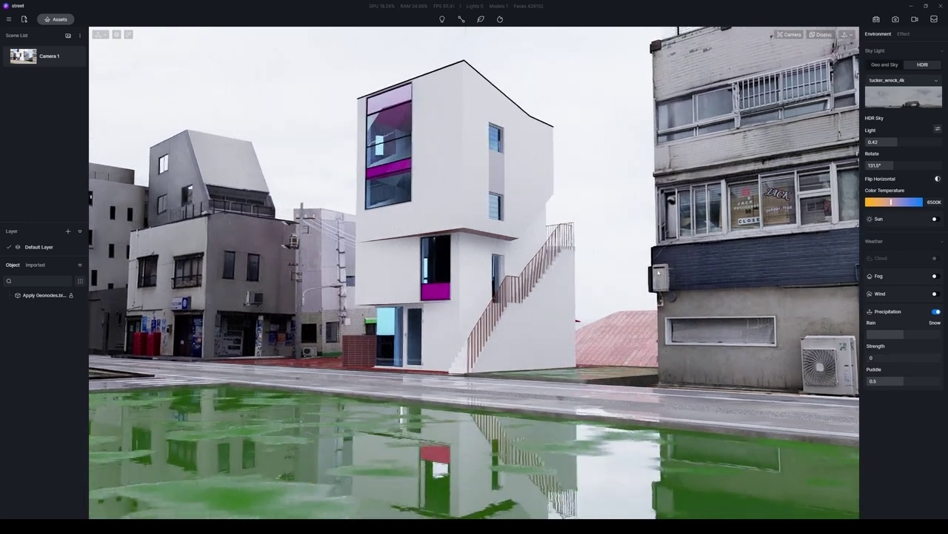
Step: Inspect a building material's properties in D5 Render and clear the selection
{"action": "left_click", "coordinate": [893, 141]}
{"action": "left_click", "coordinate": [563, 270]}
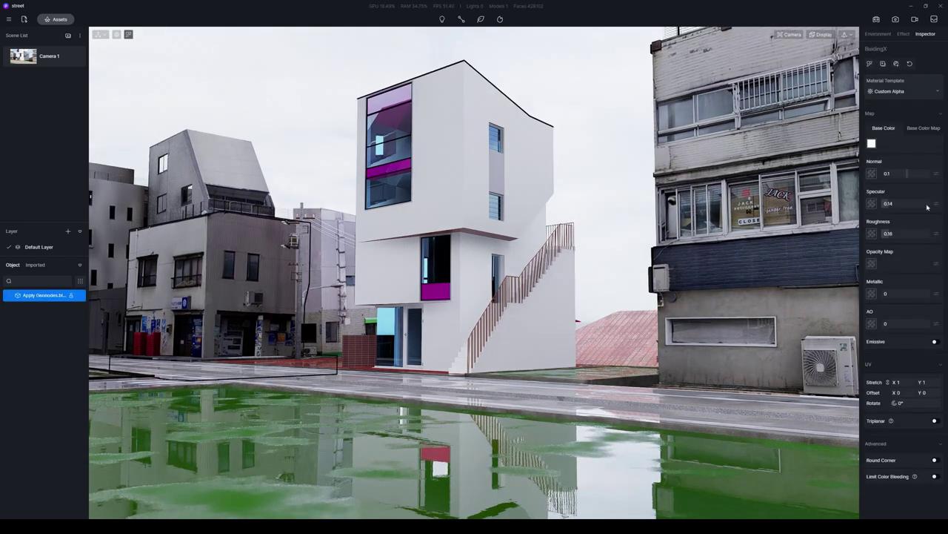
{"action": "key", "text": "Escape"}
{"action": "scroll", "coordinate": [498, 279], "scroll_direction": "down", "scroll_amount": 4}
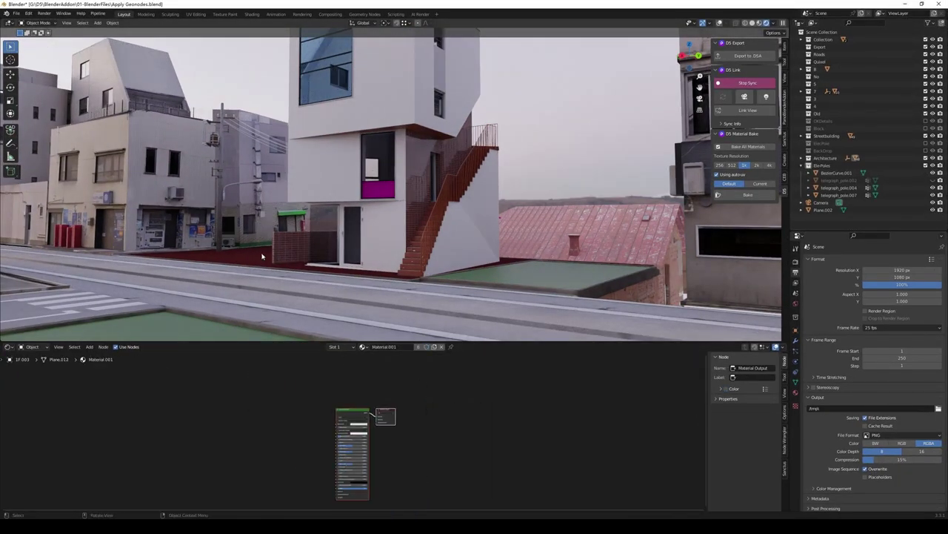
Step: In Blender, inspect the shader node setups of several scene objects, including the red ground plane, the window glass and a neighbouring building
{"action": "left_click", "coordinate": [262, 256]}
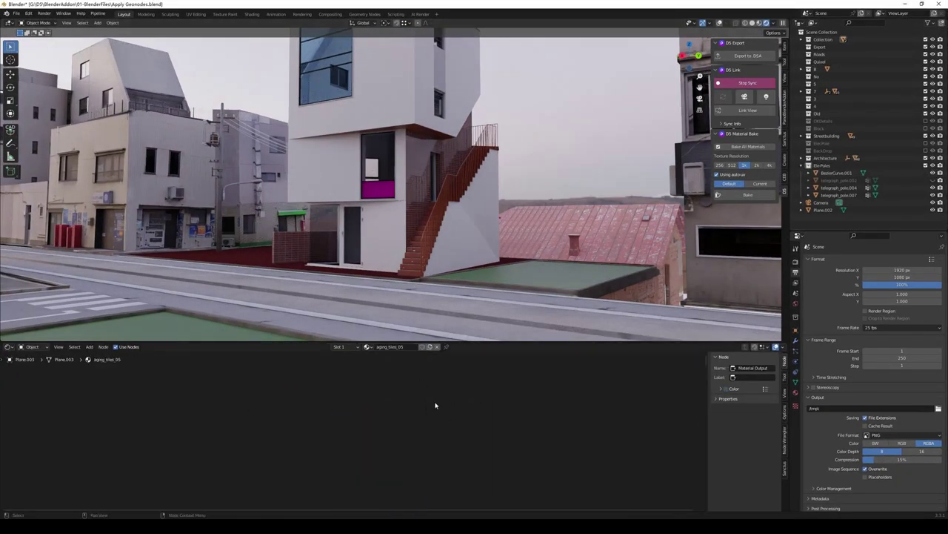
{"action": "key", "text": "Home"}
{"action": "left_click", "coordinate": [331, 49]}
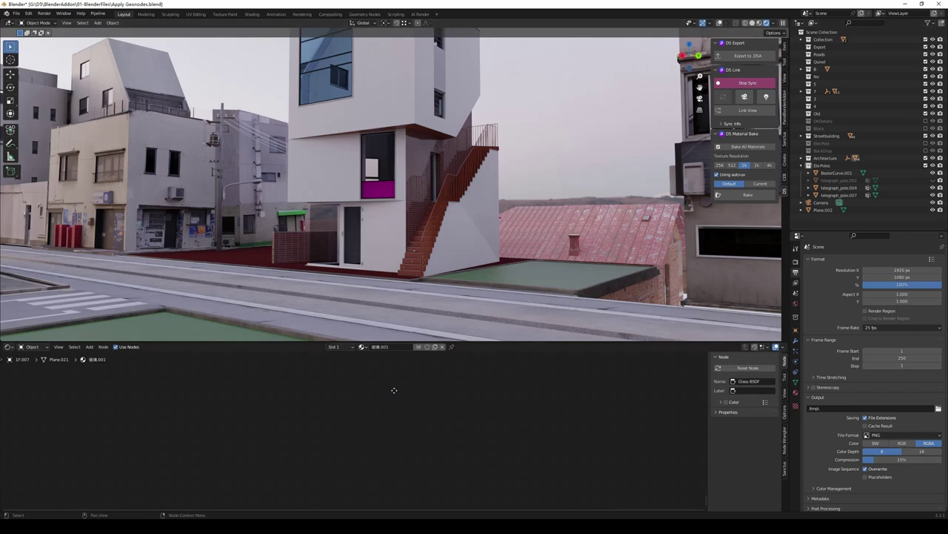
{"action": "key", "text": "Home"}
{"action": "left_click", "coordinate": [196, 241]}
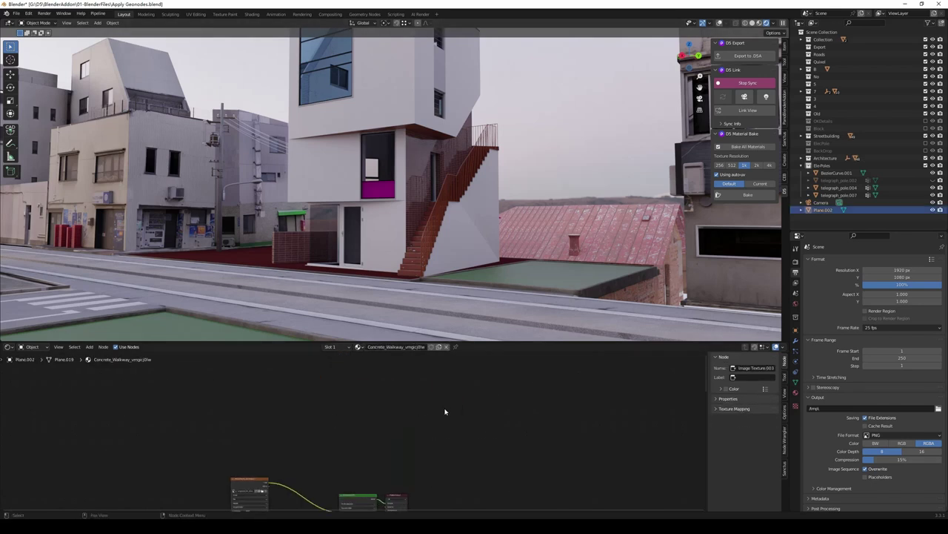
{"action": "key", "text": "Home"}
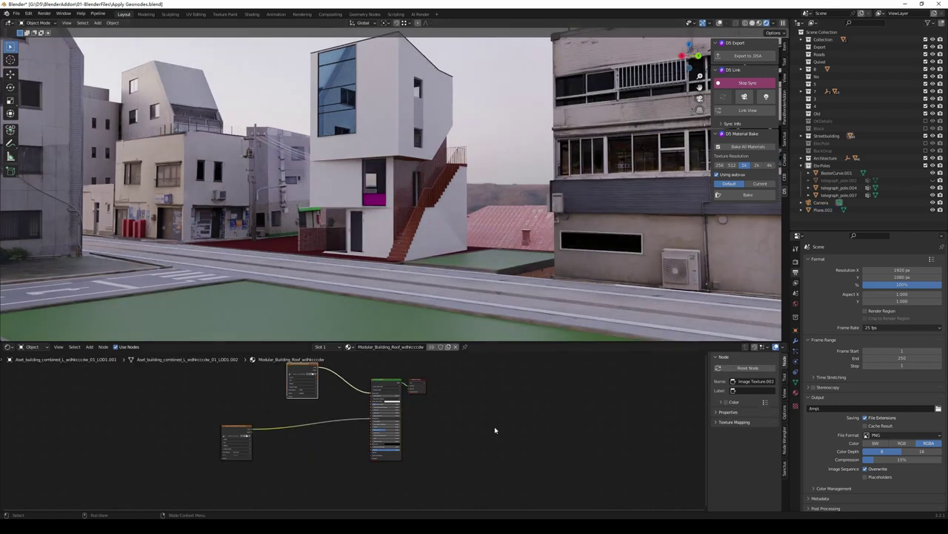
{"action": "key", "text": "Home"}
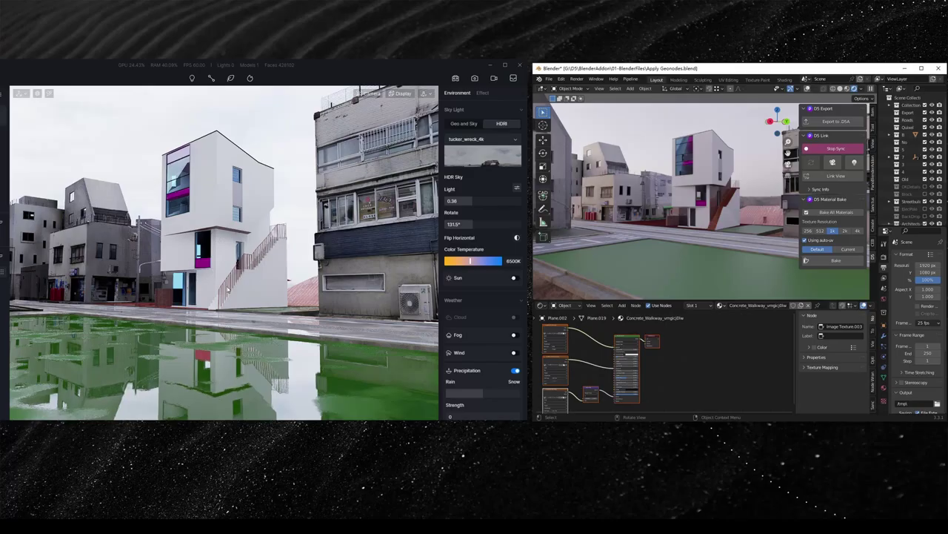
Step: Select the tiled wall behind the staircase and set Color Bake and Roughness Bake as its Simple node group's Sanctus bake sockets
{"action": "scroll", "coordinate": [727, 209], "scroll_direction": "up", "scroll_amount": 6}
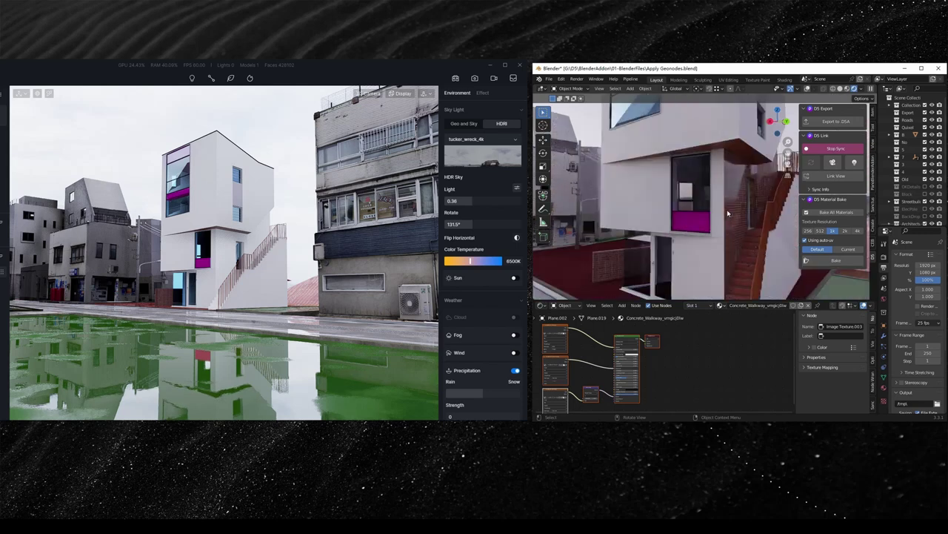
{"action": "middle_click_drag", "start_coordinate": [727, 209], "coordinate": [700, 207]}
{"action": "left_click", "coordinate": [624, 201]}
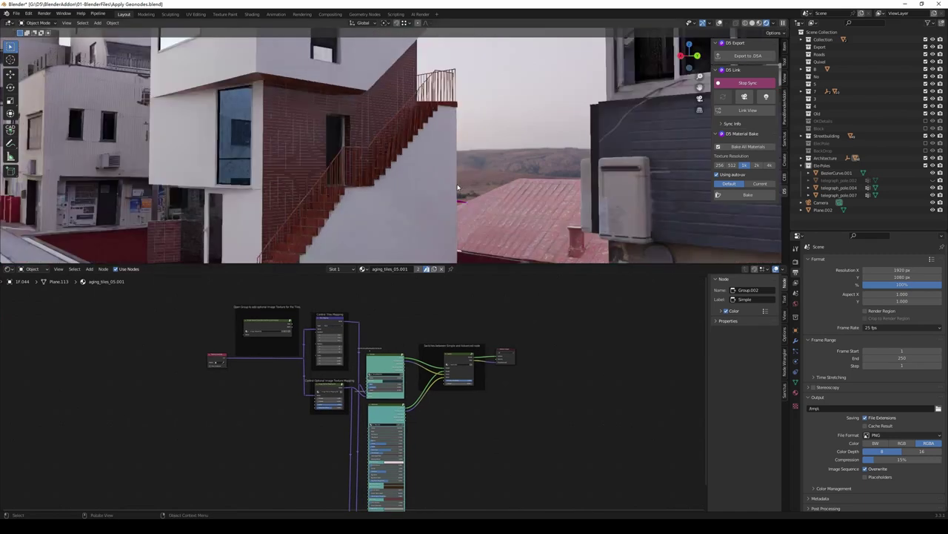
{"action": "key", "text": "Home"}
{"action": "right_click", "coordinate": [335, 474]}
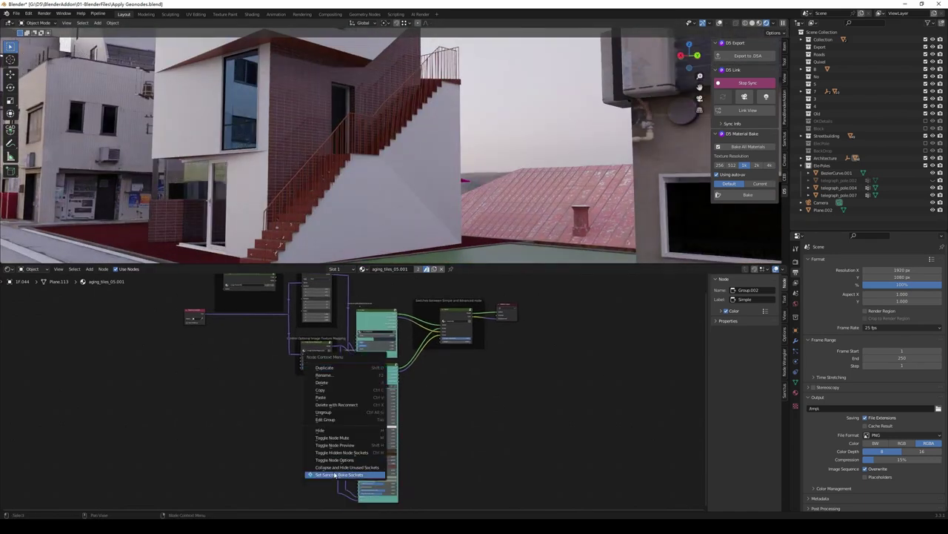
{"action": "left_click", "coordinate": [337, 474]}
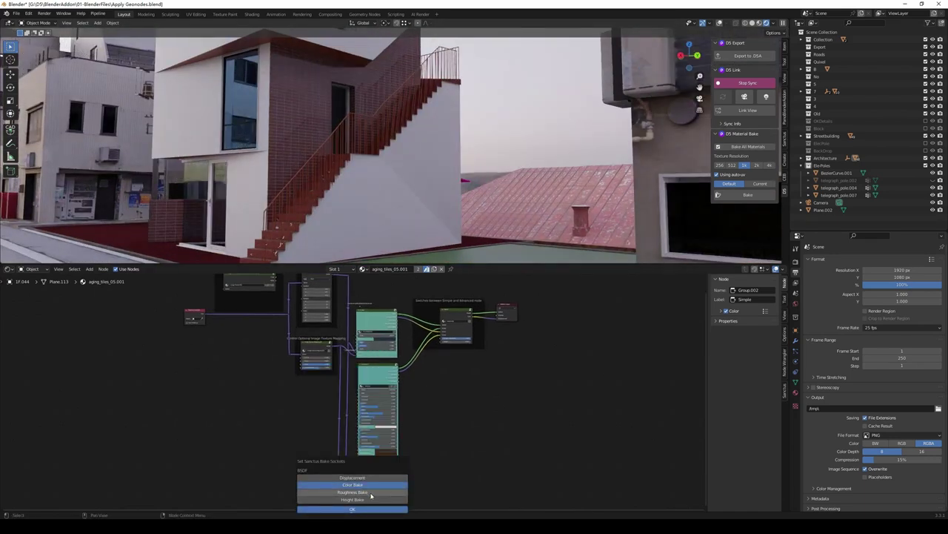
{"action": "left_click", "coordinate": [352, 508]}
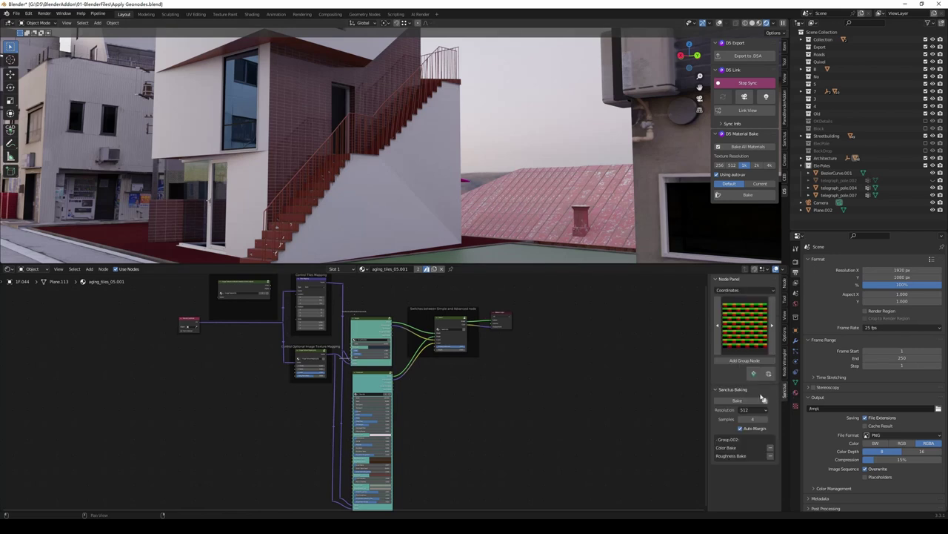
Step: Choose the Sanctus baking resolution and switch the viewport to Solid shading
{"action": "left_click", "coordinate": [745, 409]}
{"action": "left_click", "coordinate": [741, 427]}
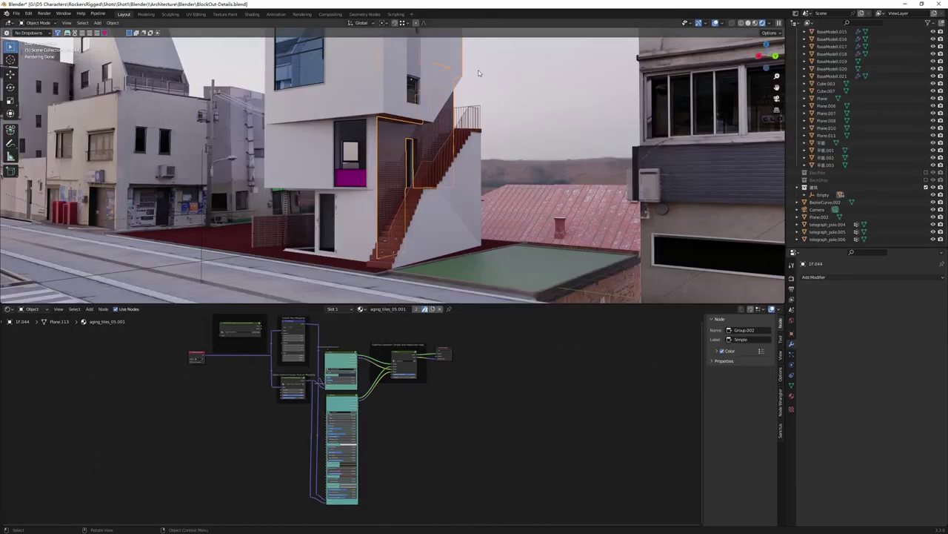
{"action": "key", "text": "z"}
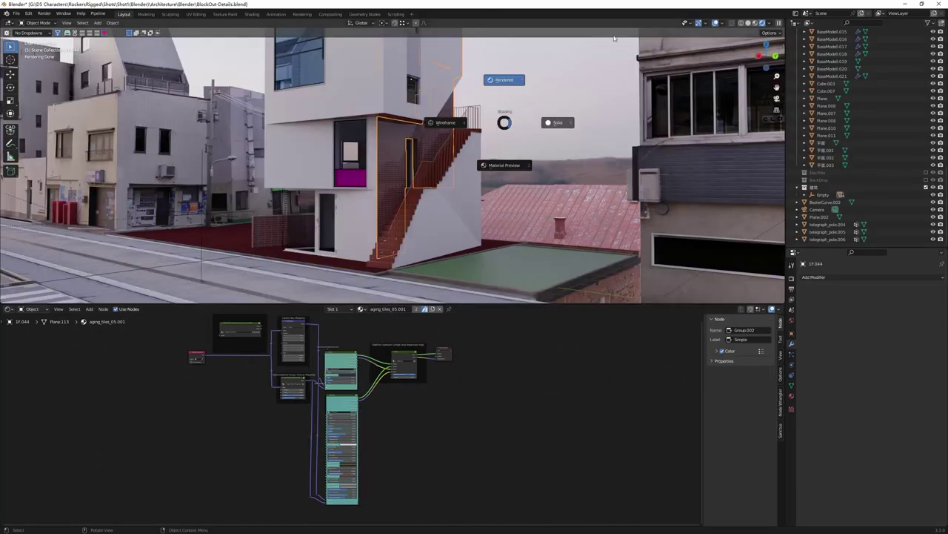
{"action": "left_click", "coordinate": [561, 121]}
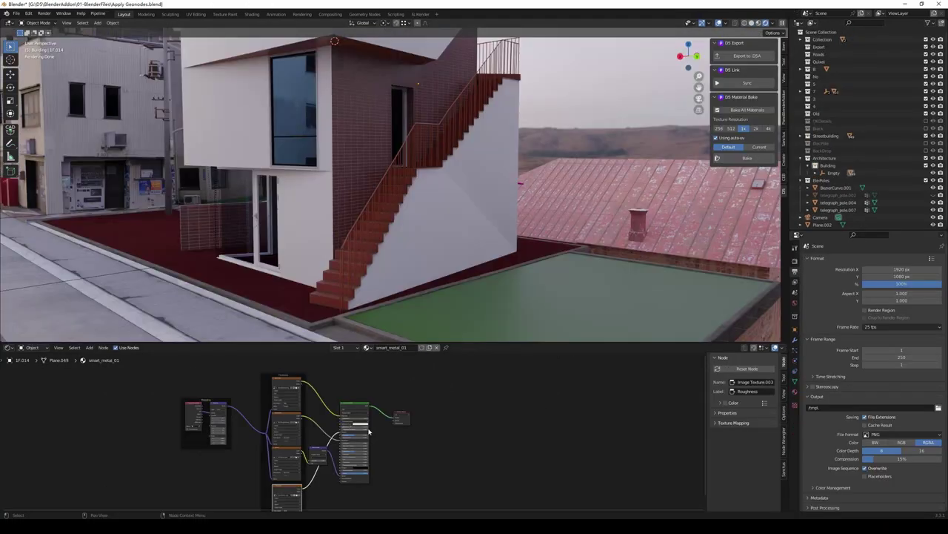
Step: Select the exterior staircase and frame and select all nodes of its smart_metal_01 material
{"action": "left_click", "coordinate": [336, 307]}
{"action": "left_click", "coordinate": [336, 308]}
{"action": "key", "text": "Home"}
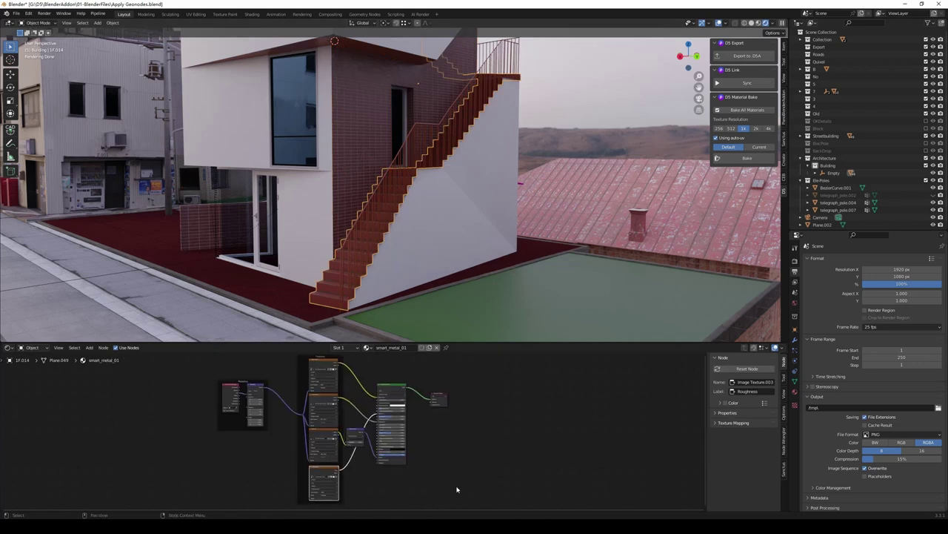
{"action": "key", "text": "a"}
Step: Start D5 live sync, link the viewport camera to D5 Render, and frame the upper facade of the building
{"action": "middle_click_drag", "start_coordinate": [397, 184], "coordinate": [426, 175]}
{"action": "left_click", "coordinate": [532, 97]}
{"action": "left_click", "coordinate": [747, 86]}
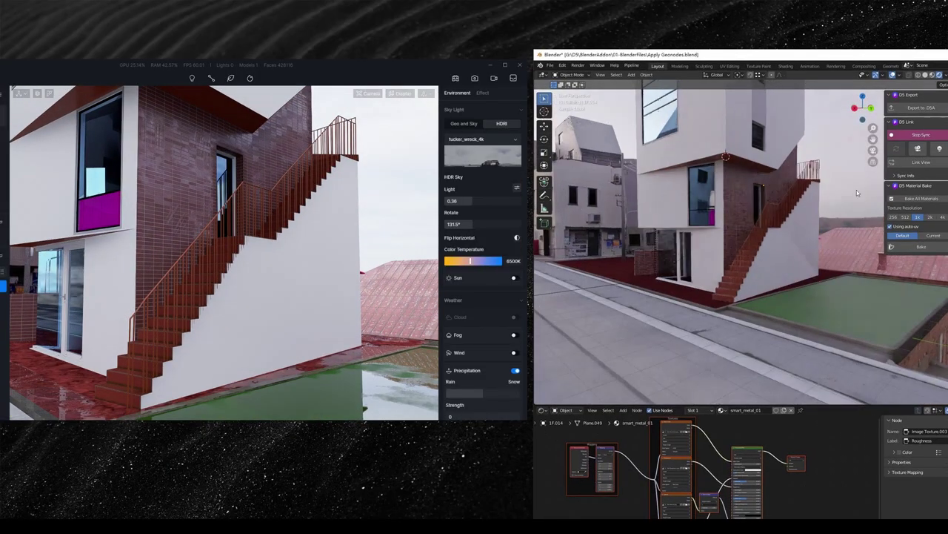
{"action": "left_click", "coordinate": [916, 162]}
{"action": "scroll", "coordinate": [793, 232], "scroll_direction": "up", "scroll_amount": 5}
{"action": "middle_click_drag", "start_coordinate": [788, 234], "coordinate": [697, 187]}
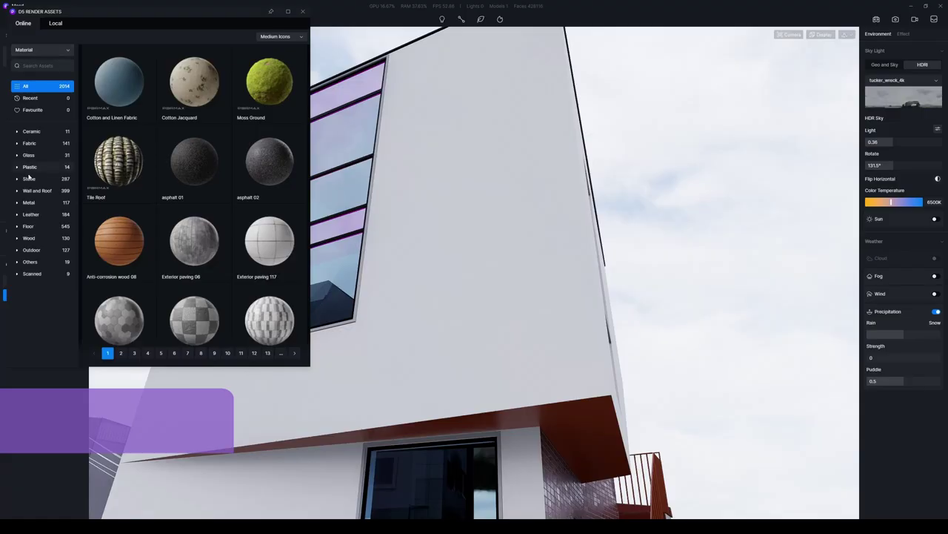
Step: In D5 Render, apply the Normal Glass material from the Transparent Glass category to the large facade window
{"action": "left_click", "coordinate": [45, 167]}
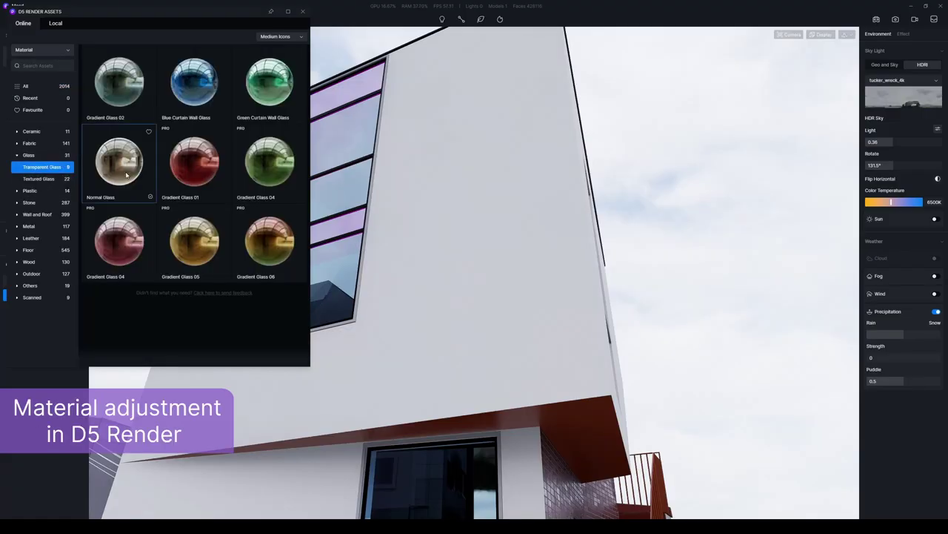
{"action": "left_click_drag", "start_coordinate": [126, 175], "coordinate": [360, 163]}
{"action": "left_click", "coordinate": [302, 11]}
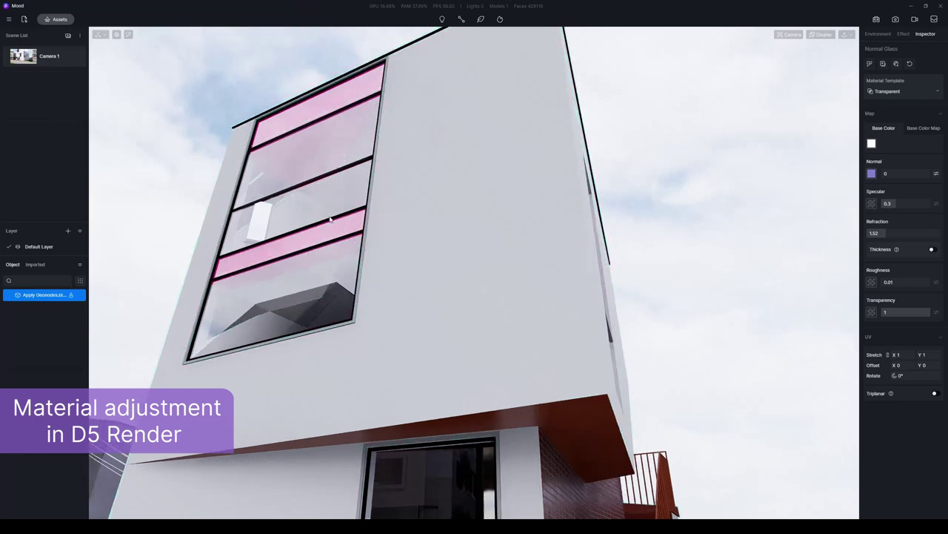
Step: Tint the window's Normal Glass base color pale cyan and enable its thickness with a value of 5
{"action": "scroll", "coordinate": [330, 220], "scroll_direction": "up", "scroll_amount": 3}
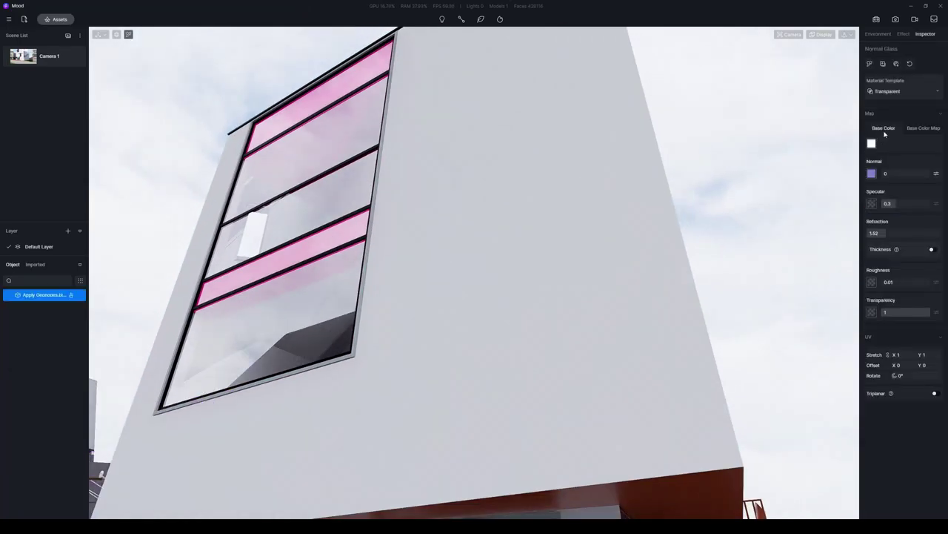
{"action": "left_click", "coordinate": [871, 144]}
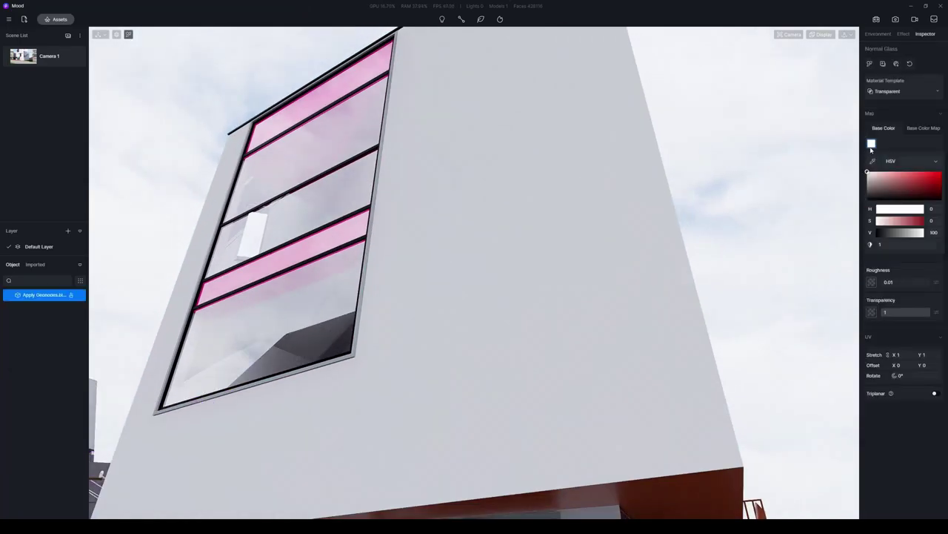
{"action": "left_click", "coordinate": [899, 221]}
{"action": "left_click", "coordinate": [903, 209]}
{"action": "left_click", "coordinate": [886, 173]}
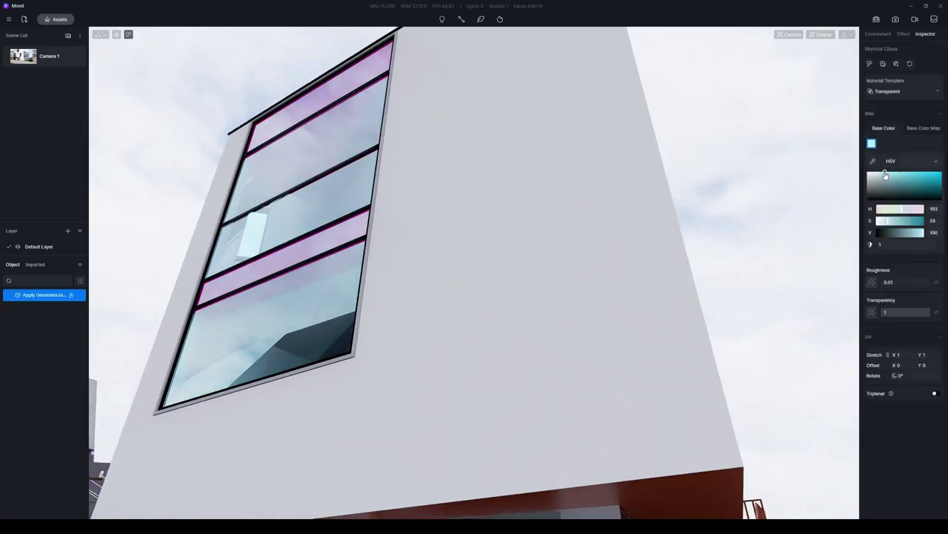
{"action": "left_click", "coordinate": [882, 259]}
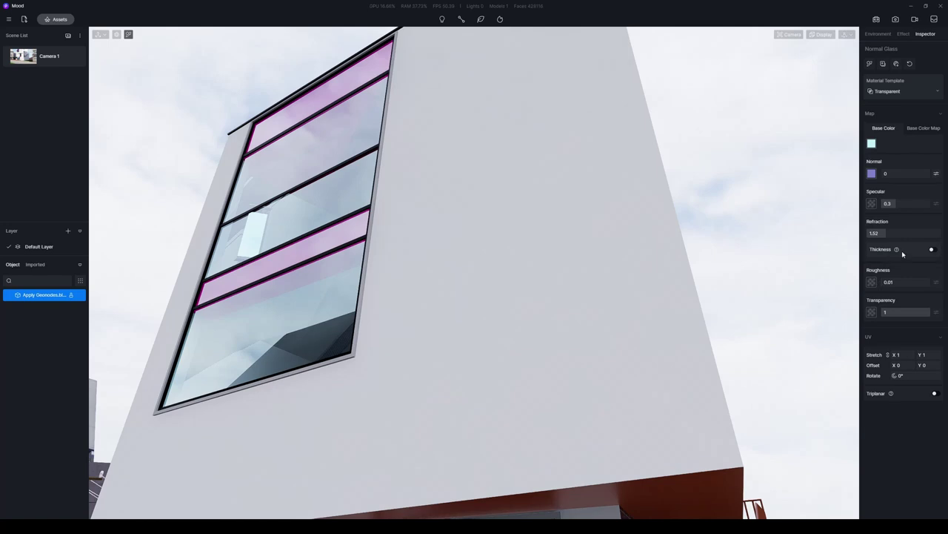
{"action": "left_click", "coordinate": [932, 249]}
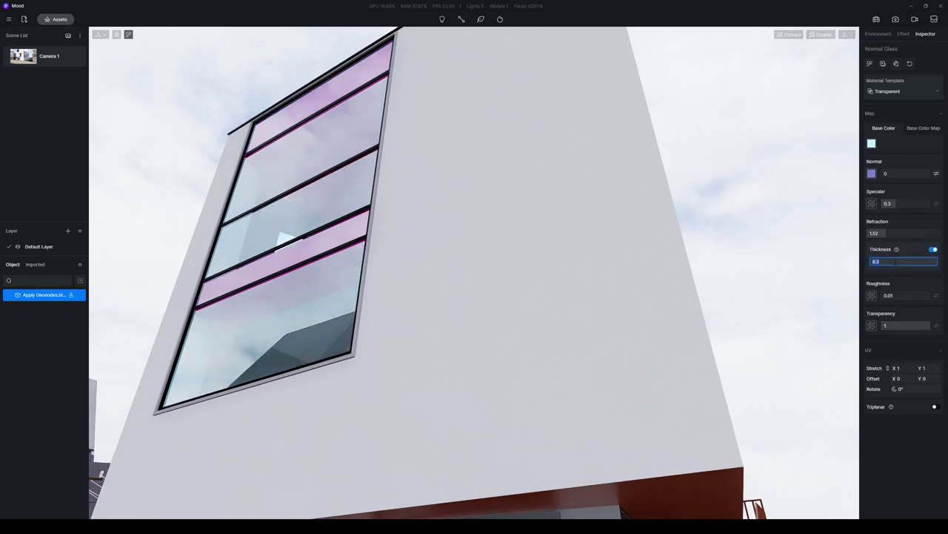
{"action": "middle_click_drag", "start_coordinate": [531, 194], "coordinate": [471, 224]}
Step: Apply the Ordinary Concrete wall paint material to the building's white walls and set its normal strength to 0.1
{"action": "left_click", "coordinate": [55, 19]}
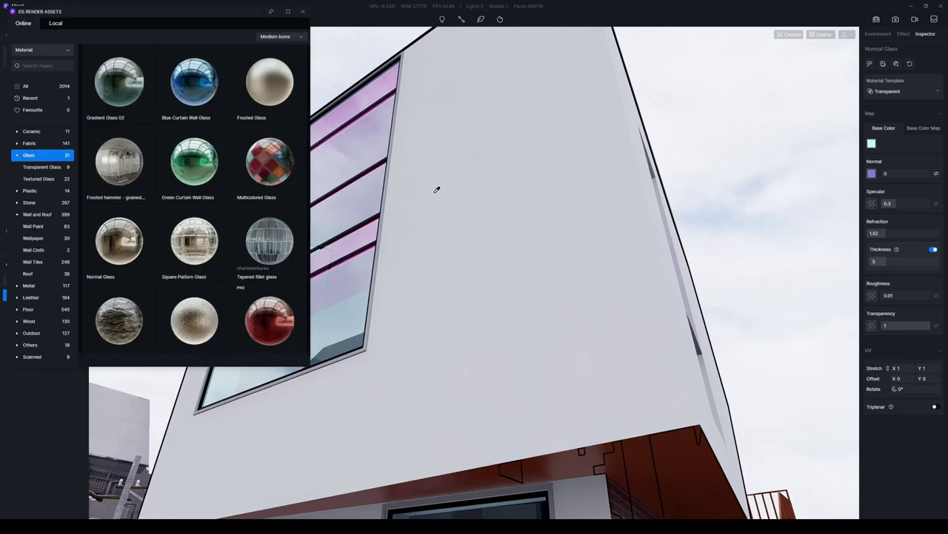
{"action": "left_click", "coordinate": [33, 226]}
{"action": "left_click", "coordinate": [270, 230]}
{"action": "left_click_drag", "start_coordinate": [270, 230], "coordinate": [593, 298]}
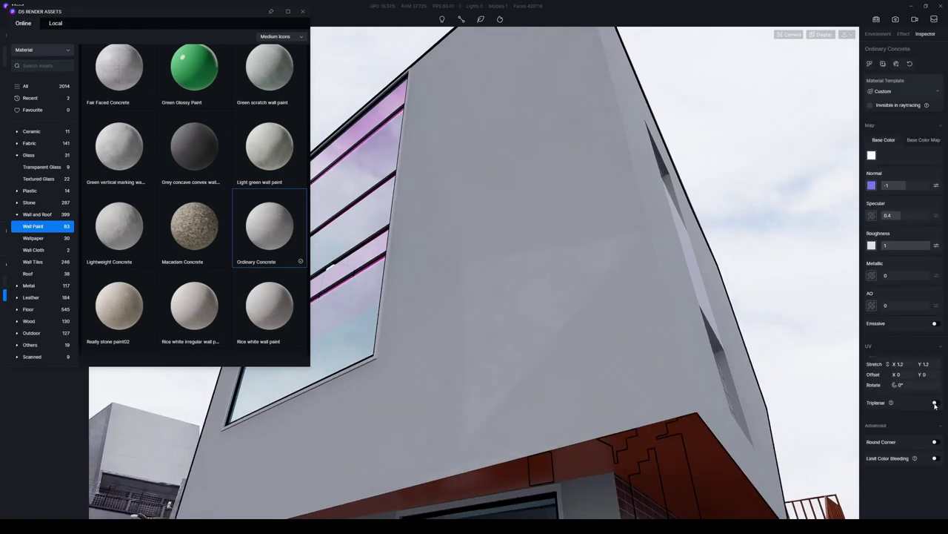
{"action": "left_click", "coordinate": [904, 185]}
{"action": "type", "text": "0.1"}
{"action": "key", "text": "Return"}
{"action": "right_click_drag", "start_coordinate": [704, 296], "coordinate": [630, 308]}
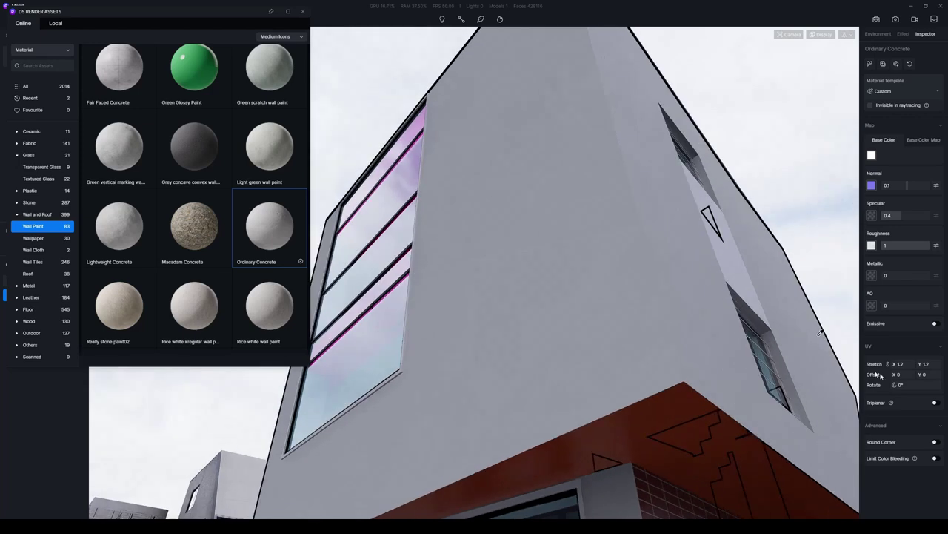
Step: Enable triplanar mapping with a 0.05 UV stretch and Round Corner with radius 14 for the wall concrete, and close the asset library
{"action": "left_click", "coordinate": [934, 402]}
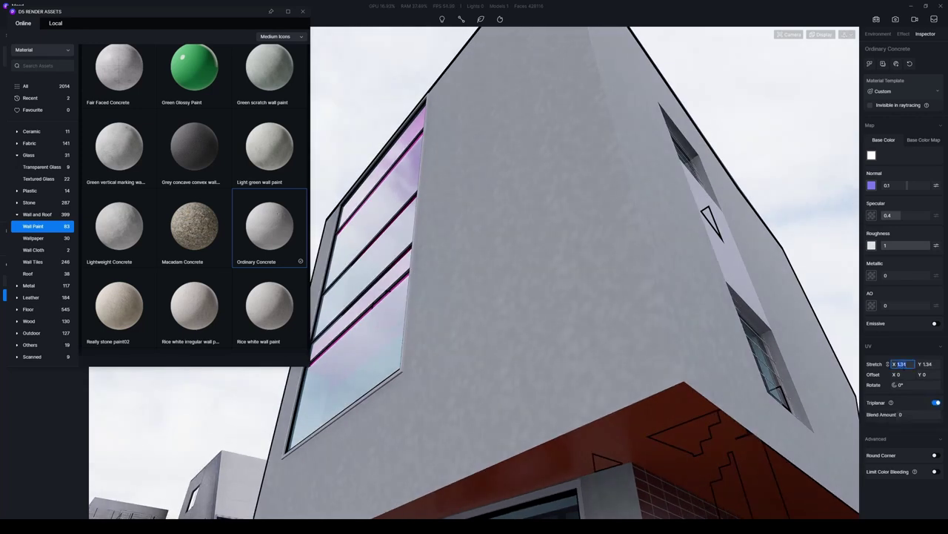
{"action": "right_click_drag", "start_coordinate": [685, 222], "coordinate": [556, 314]}
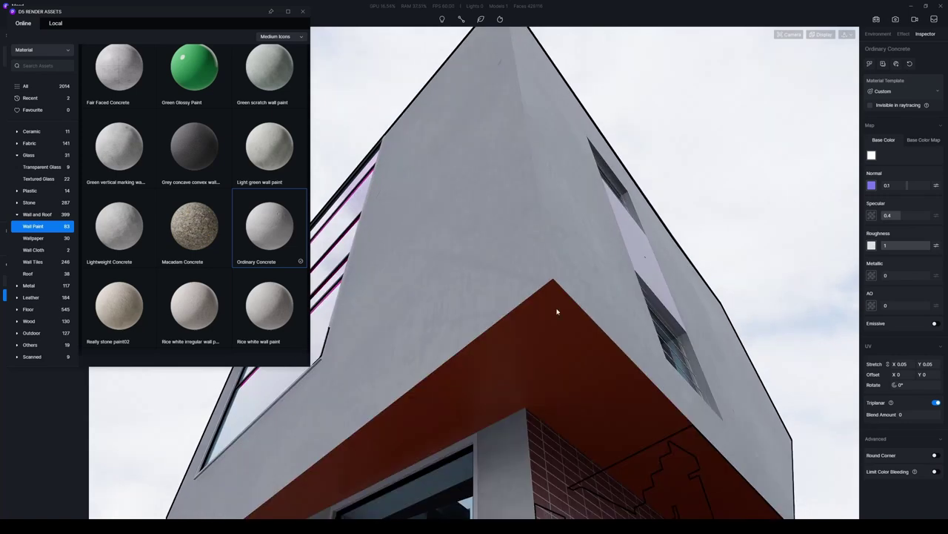
{"action": "left_click", "coordinate": [934, 455]}
{"action": "right_click_drag", "start_coordinate": [651, 218], "coordinate": [583, 420]}
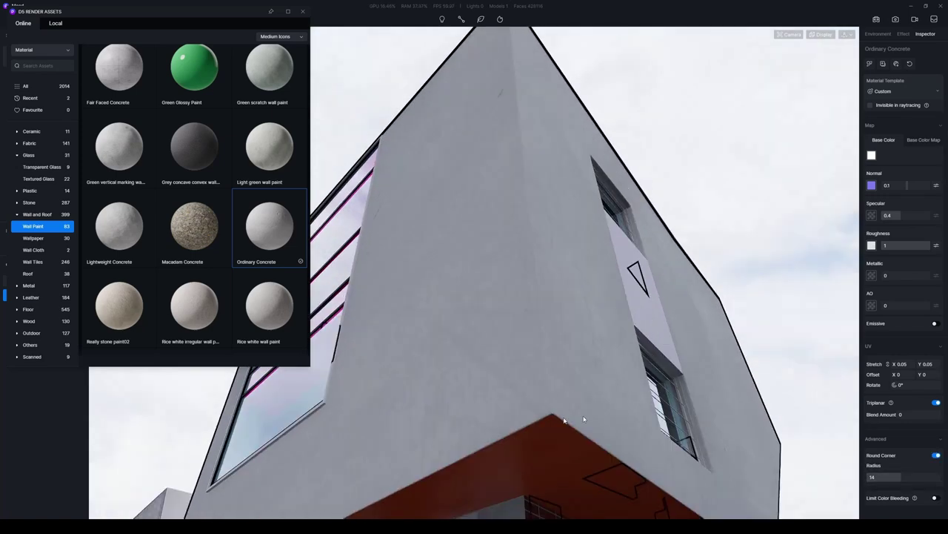
{"action": "right_click_drag", "start_coordinate": [614, 372], "coordinate": [601, 339]}
{"action": "left_click", "coordinate": [302, 11]}
Step: Apply the Brushed Aluminum Alloy metal material to the exterior staircase railing
{"action": "scroll", "coordinate": [487, 227], "scroll_direction": "down", "scroll_amount": 15}
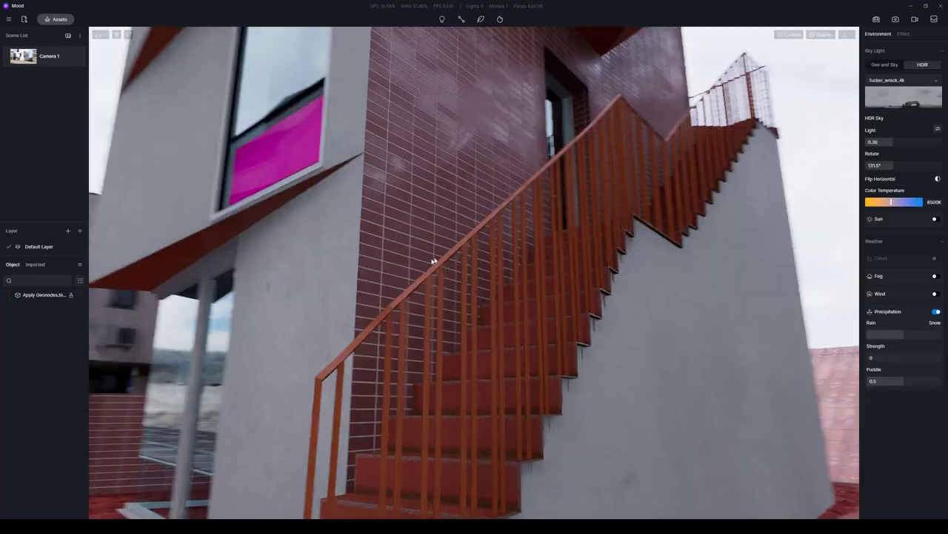
{"action": "left_click", "coordinate": [55, 18]}
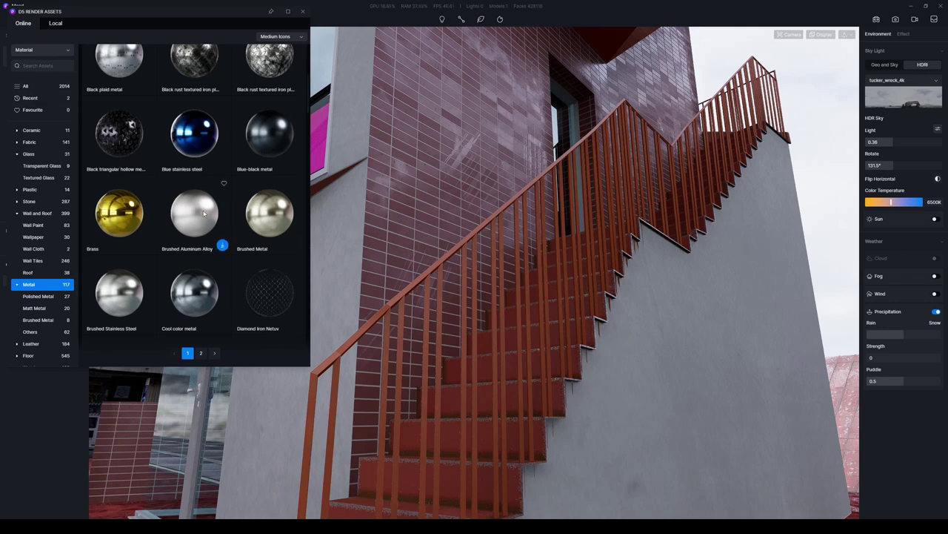
{"action": "left_click_drag", "start_coordinate": [204, 214], "coordinate": [377, 323]}
Step: Tint the railing's Brushed Aluminum Alloy rusty brown, and enable its Round Corner and adjust the radius
{"action": "left_click", "coordinate": [871, 155]}
{"action": "left_click_drag", "start_coordinate": [897, 198], "coordinate": [900, 191]}
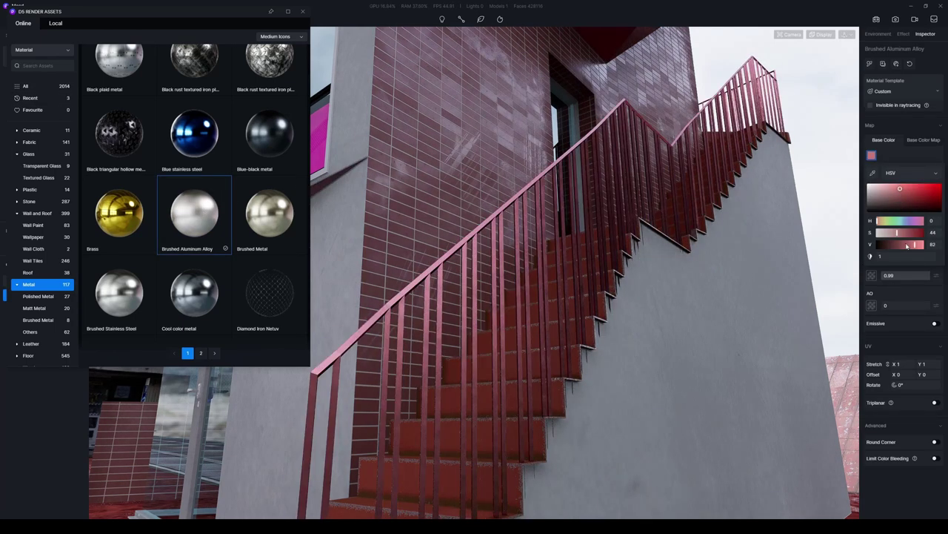
{"action": "left_click_drag", "start_coordinate": [910, 245], "coordinate": [881, 221]}
{"action": "left_click", "coordinate": [902, 232]}
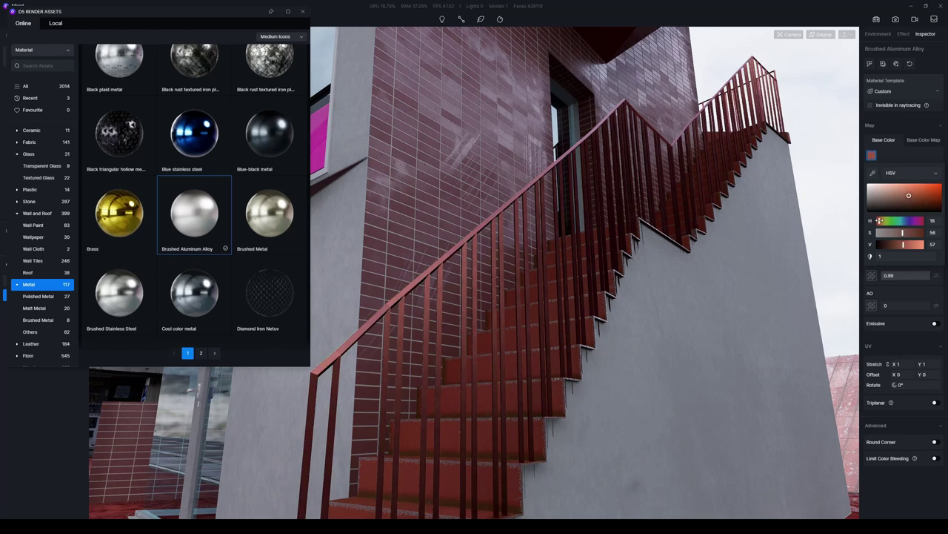
{"action": "scroll", "coordinate": [677, 275], "scroll_direction": "up", "scroll_amount": 1}
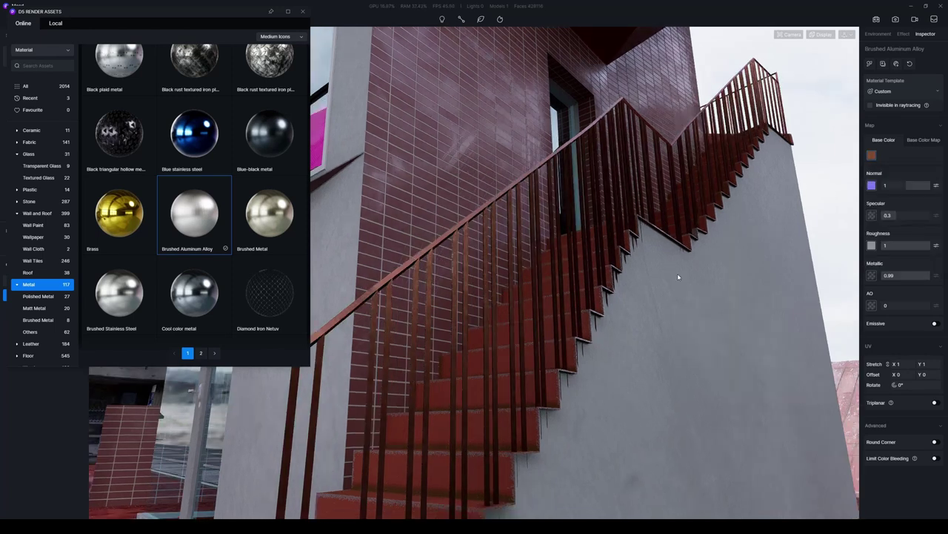
{"action": "left_click", "coordinate": [937, 442]}
{"action": "left_click_drag", "start_coordinate": [886, 463], "coordinate": [907, 463]}
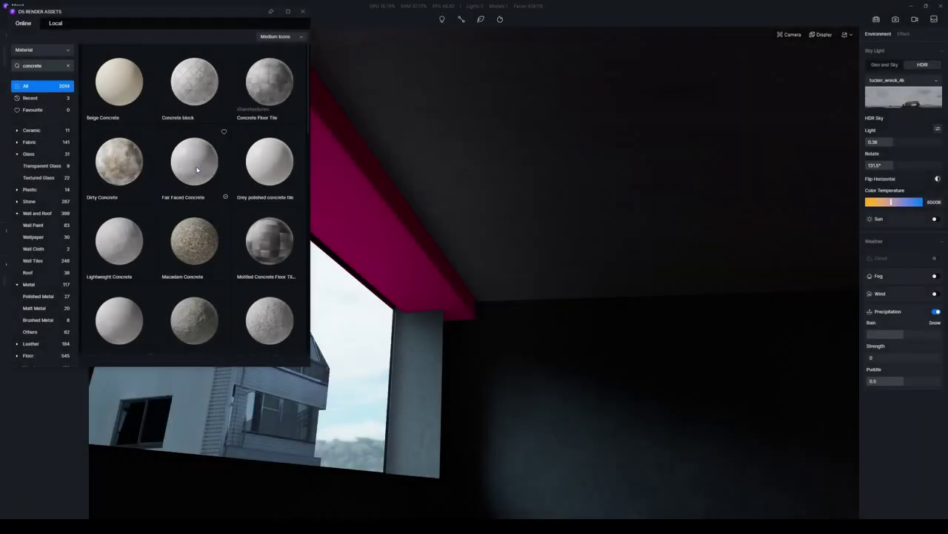
Step: Apply the Fair Faced Concrete material to the magenta beam above the window and slightly darken its base color
{"action": "left_click_drag", "start_coordinate": [196, 169], "coordinate": [426, 222]}
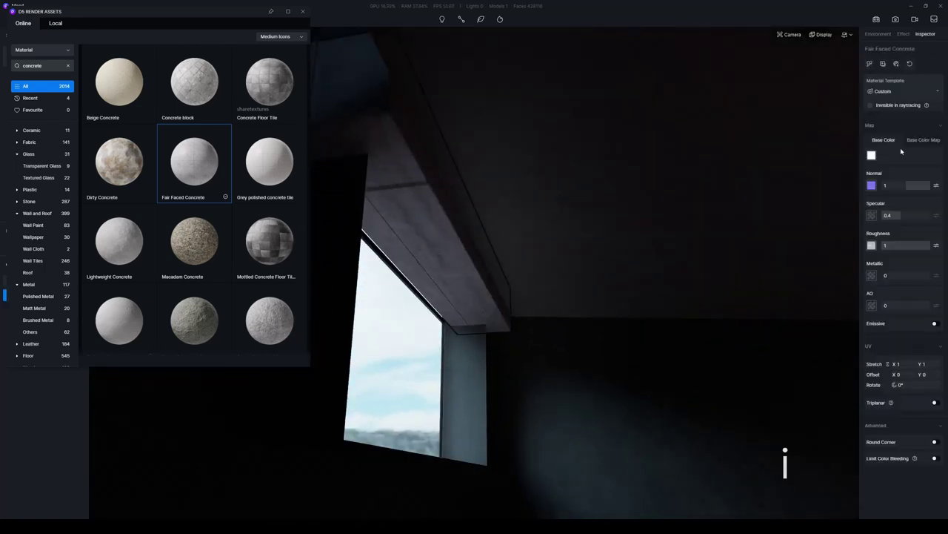
{"action": "left_click", "coordinate": [872, 155]}
{"action": "left_click_drag", "start_coordinate": [923, 244], "coordinate": [915, 244]}
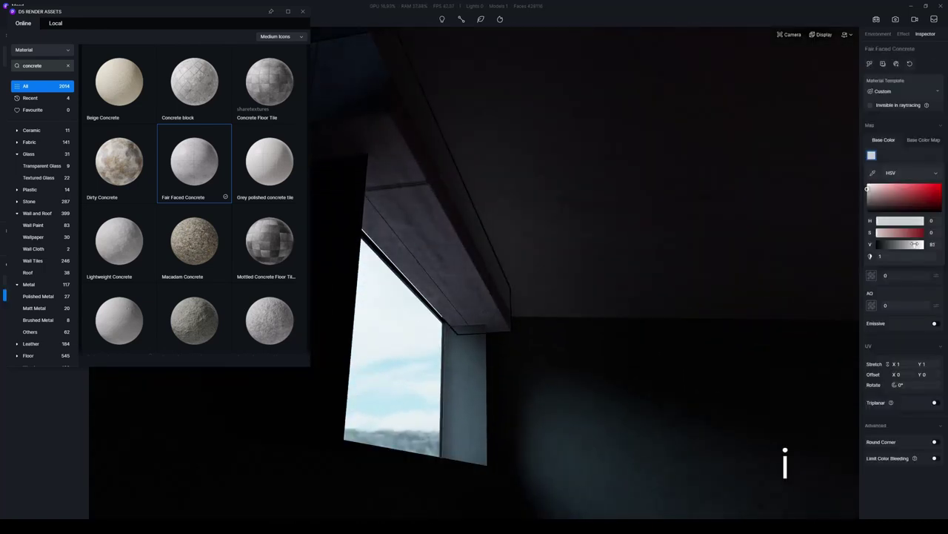
{"action": "left_click", "coordinate": [535, 310]}
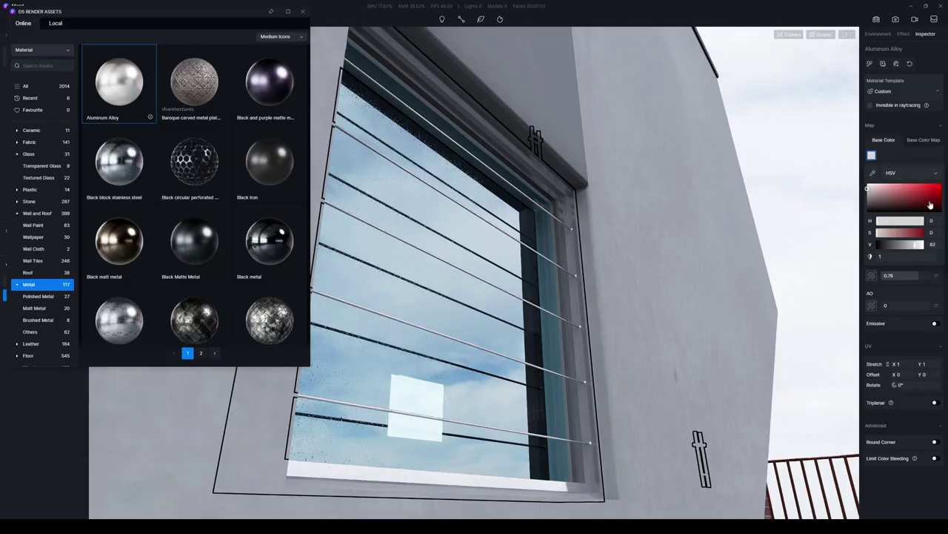
Step: Slightly darken the base color of the Aluminum Alloy material on the window's metal parts
{"action": "left_click", "coordinate": [871, 155]}
{"action": "right_click_drag", "start_coordinate": [708, 261], "coordinate": [686, 206]}
{"action": "left_click", "coordinate": [873, 155]}
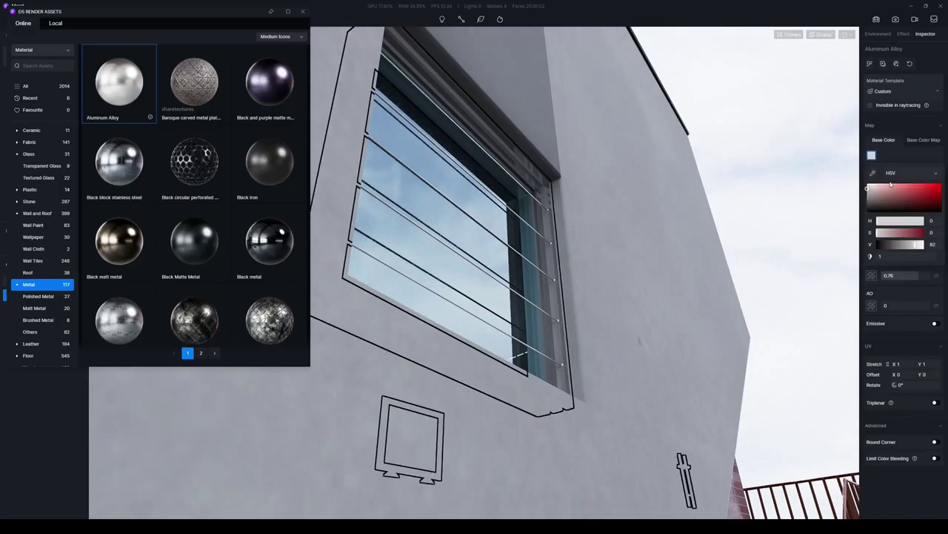
{"action": "left_click", "coordinate": [912, 244]}
{"action": "right_click_drag", "start_coordinate": [769, 189], "coordinate": [768, 181]}
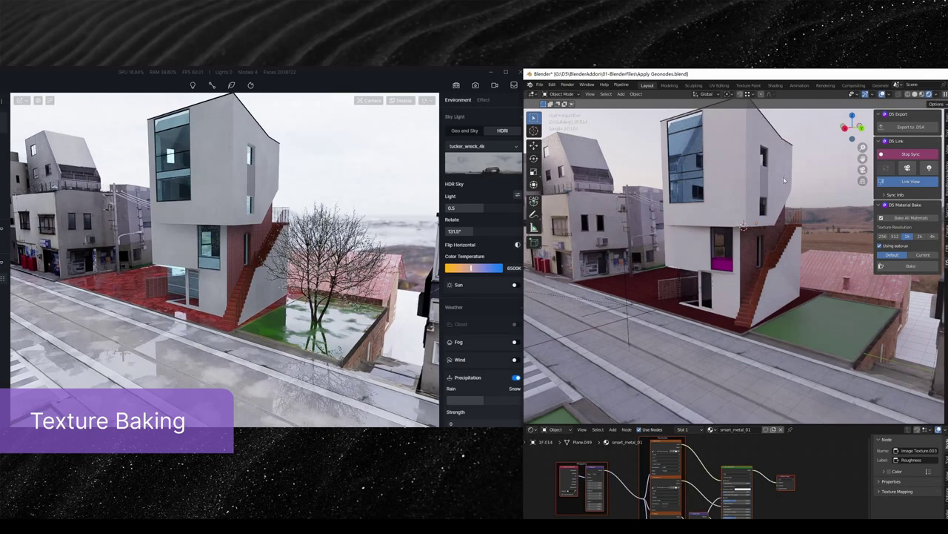
Step: Select the red ground plane in Blender and enlarge the shader editor to inspect its full Arid_Soil node tree
{"action": "left_click", "coordinate": [645, 280]}
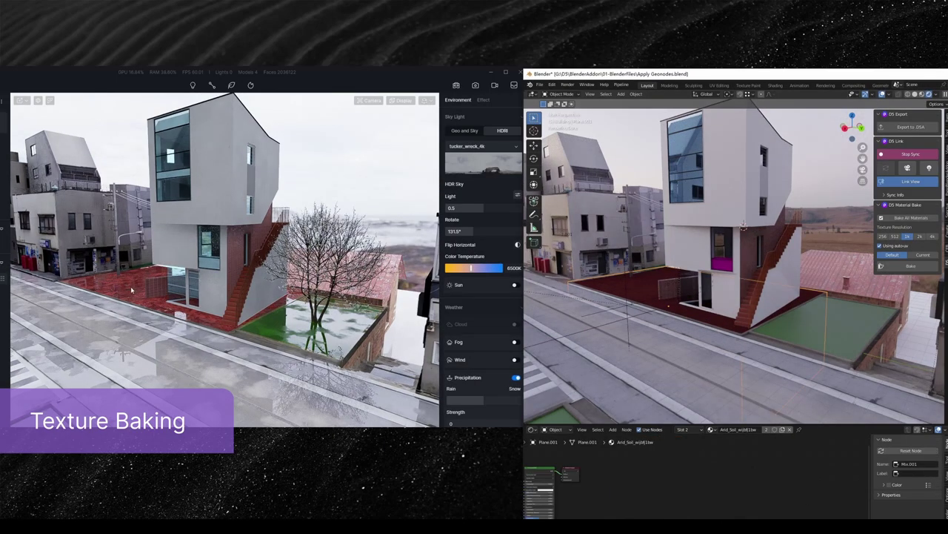
{"action": "middle_click_drag", "start_coordinate": [598, 307], "coordinate": [635, 285]}
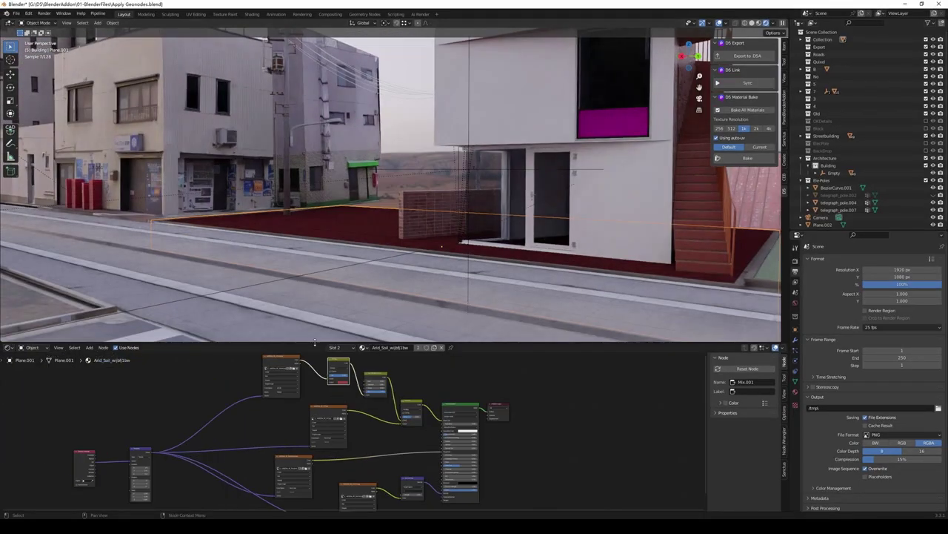
{"action": "left_click_drag", "start_coordinate": [315, 343], "coordinate": [318, 256]}
{"action": "middle_click_drag", "start_coordinate": [366, 183], "coordinate": [337, 197]}
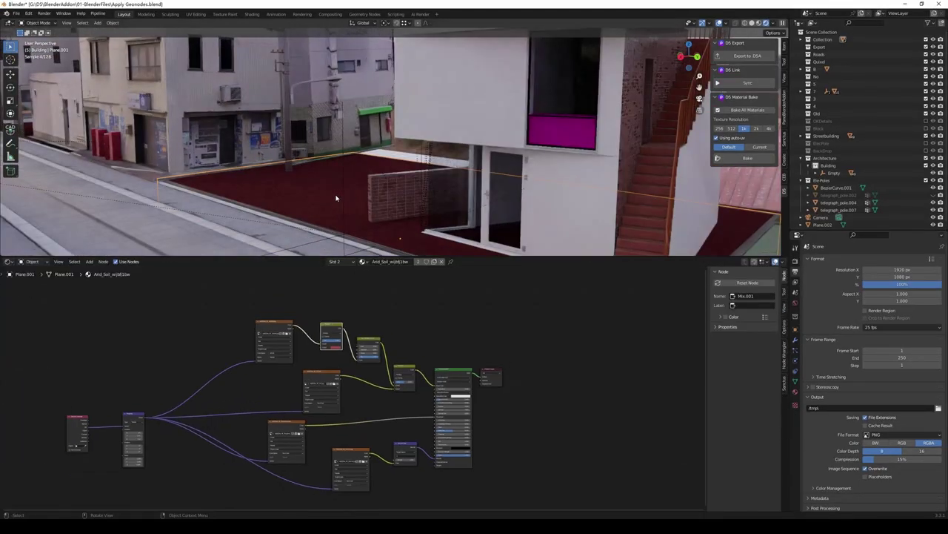
{"action": "left_click_drag", "start_coordinate": [434, 331], "coordinate": [227, 440]}
Step: Toggle muting of the ground material's Mix node to compare the soil color with and without it
{"action": "left_click", "coordinate": [330, 328]}
{"action": "key", "text": "m"}
{"action": "key", "text": "m"}
{"action": "key", "text": "m"}
{"action": "key", "text": "m"}
{"action": "middle_click_drag", "start_coordinate": [350, 348], "coordinate": [343, 360]}
{"action": "left_click_drag", "start_coordinate": [643, 257], "coordinate": [643, 262]}
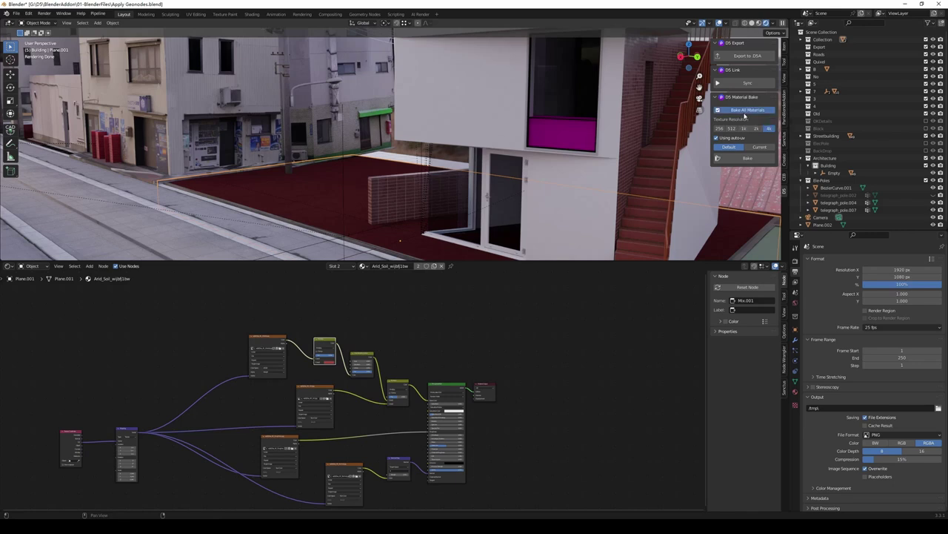
Step: Turn off Bake All Materials, widen the material list and choose only the Arid_Soil material for baking
{"action": "left_click", "coordinate": [745, 112]}
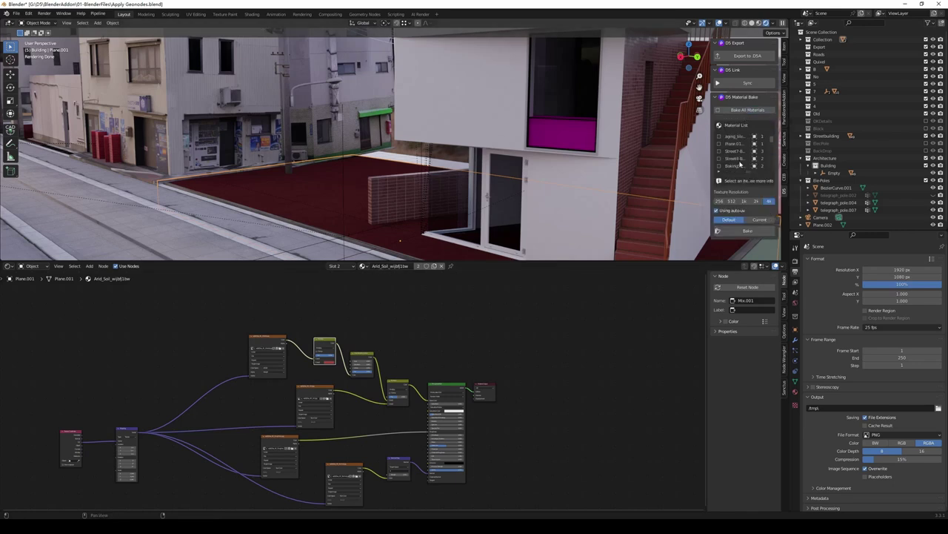
{"action": "left_click_drag", "start_coordinate": [709, 152], "coordinate": [656, 154]}
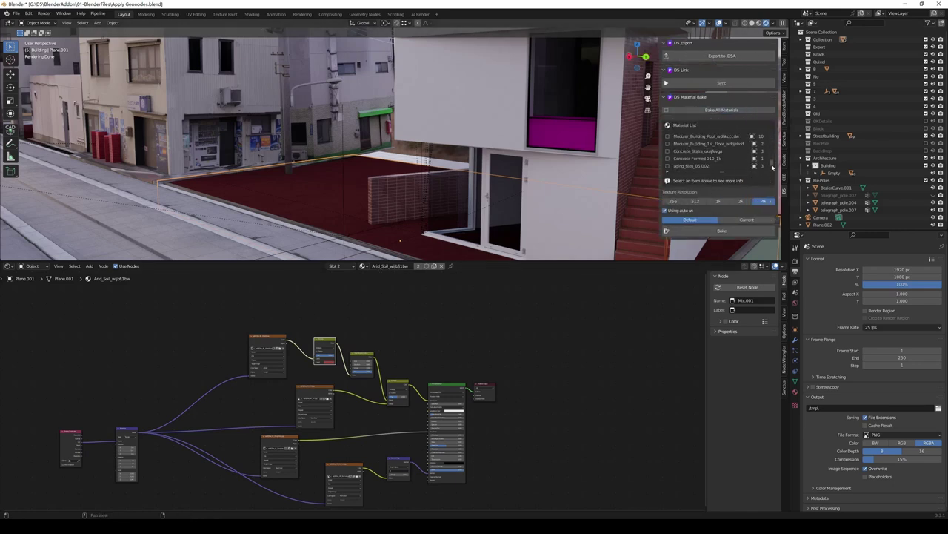
{"action": "left_click", "coordinate": [696, 143]}
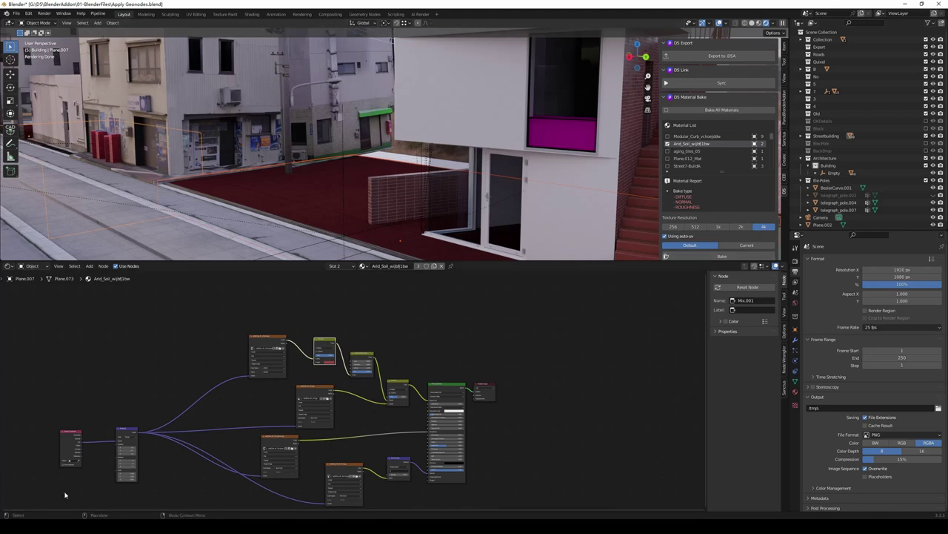
Step: Turn Bake All Materials back on for the D5 material bake
{"action": "left_click", "coordinate": [723, 110]}
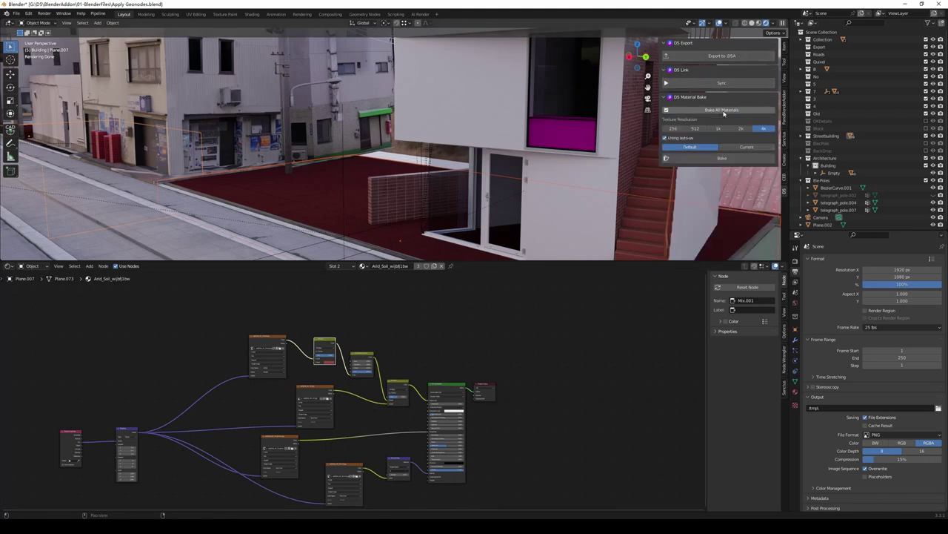
{"action": "left_click", "coordinate": [724, 110]}
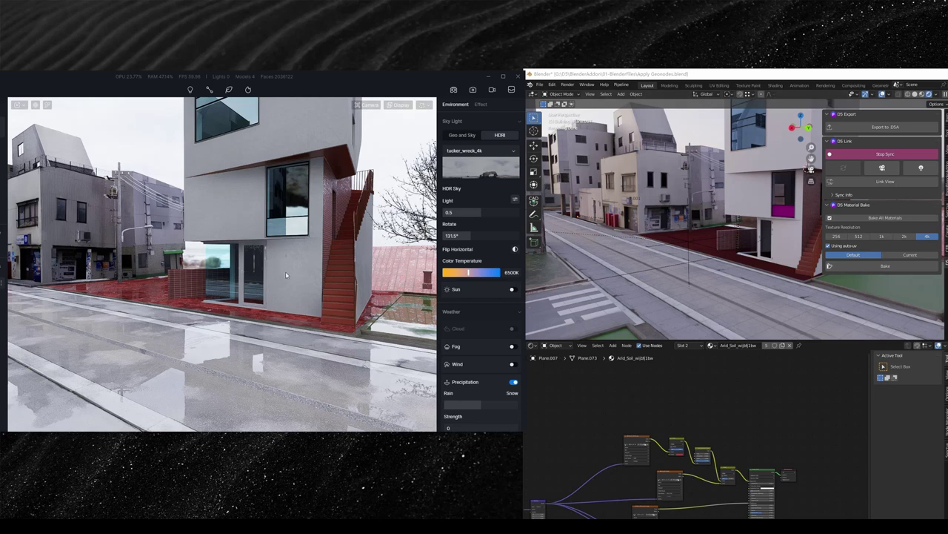
{"action": "scroll", "coordinate": [699, 239], "scroll_direction": "up", "scroll_amount": 3}
{"action": "middle_click_drag", "start_coordinate": [699, 240], "coordinate": [684, 263], "text": "shift"}
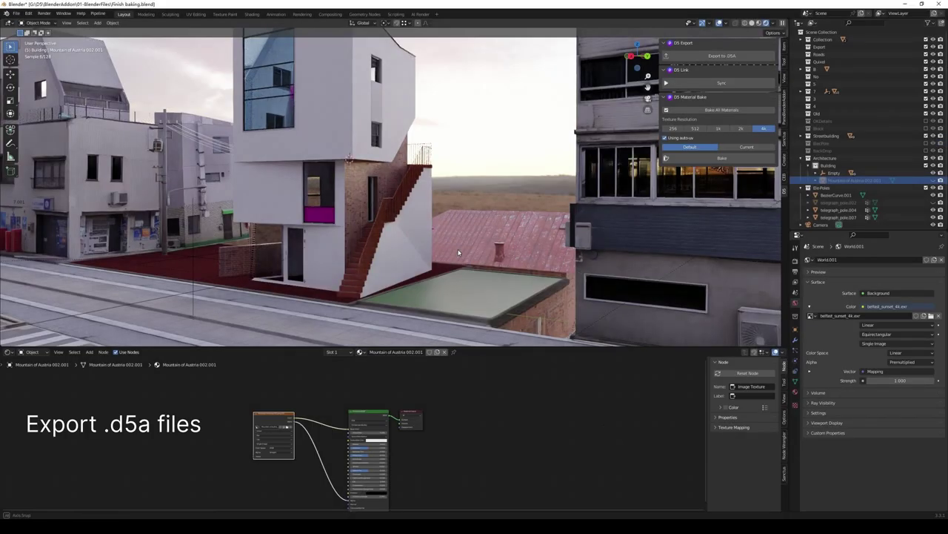
Step: Unhide the mountain backdrop and switch the viewport to Solid shading
{"action": "key", "text": "alt+h"}
{"action": "middle_click_drag", "start_coordinate": [489, 212], "coordinate": [489, 217]}
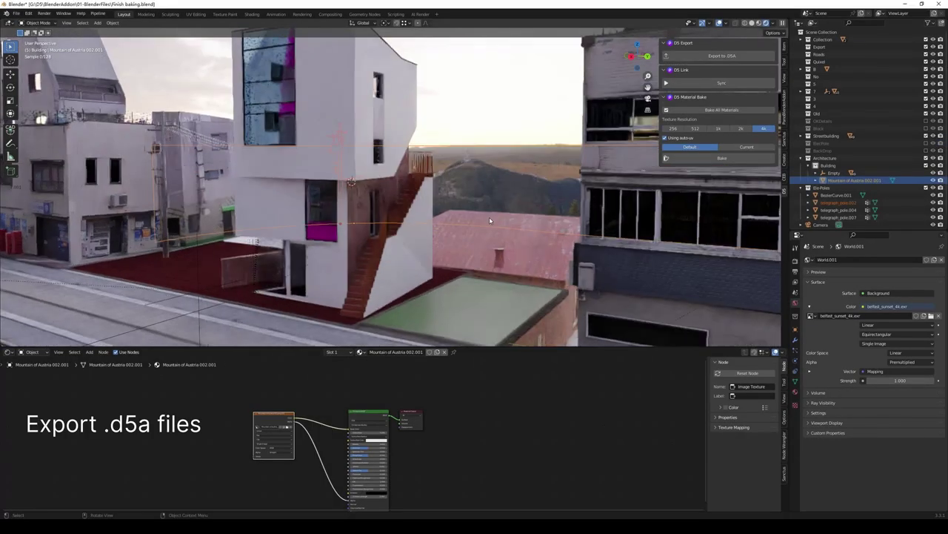
{"action": "mouse_move", "coordinate": [480, 182]}
{"action": "middle_mouse_down"}
{"action": "mouse_move", "coordinate": [480, 200]}
{"action": "mouse_move", "coordinate": [498, 212]}
{"action": "middle_mouse_up"}
{"action": "key", "text": "z"}
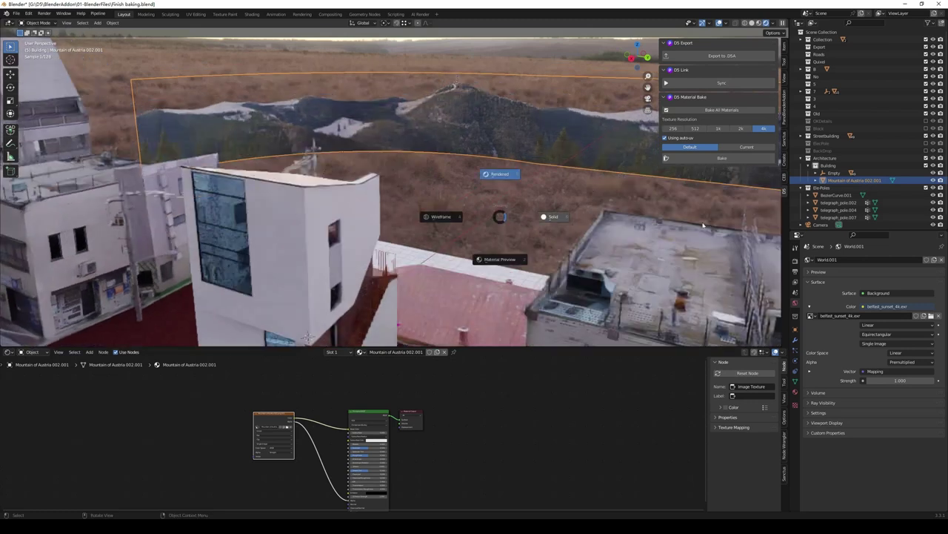
{"action": "left_click", "coordinate": [567, 171]}
{"action": "middle_click_drag", "start_coordinate": [567, 175], "coordinate": [529, 138]}
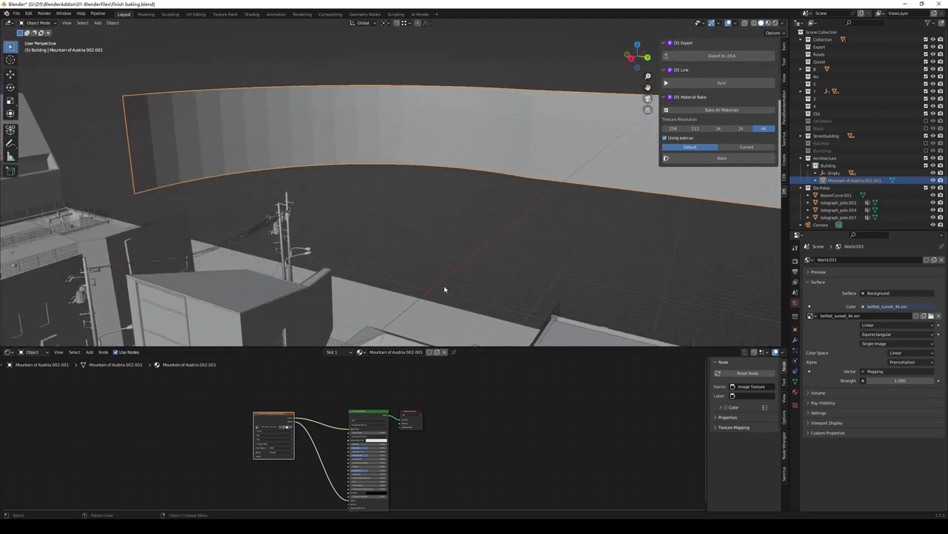
Step: Enlarge the shader editor and select all nodes of the mountain backdrop's material to inspect its setup
{"action": "left_click_drag", "start_coordinate": [400, 345], "coordinate": [400, 307]}
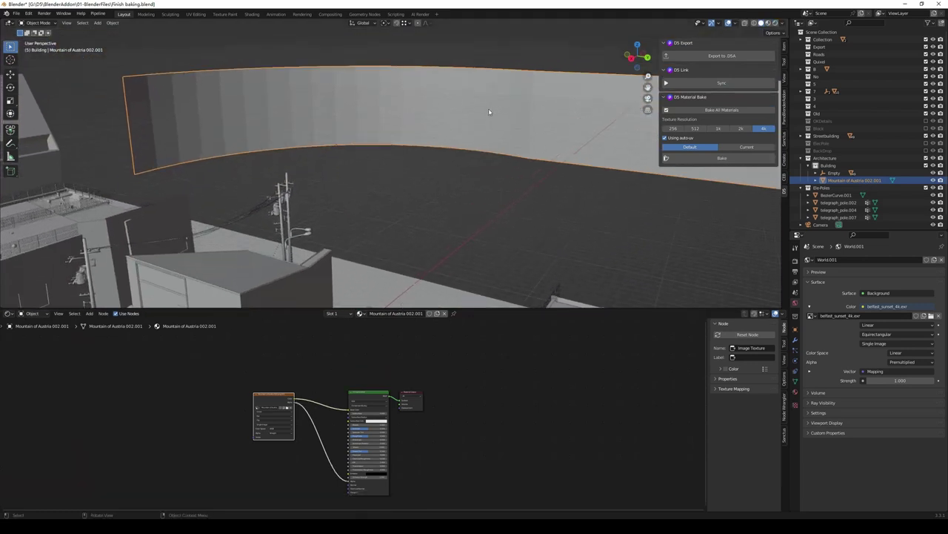
{"action": "middle_click_drag", "start_coordinate": [440, 423], "coordinate": [443, 408]}
{"action": "left_click_drag", "start_coordinate": [418, 449], "coordinate": [62, 365]}
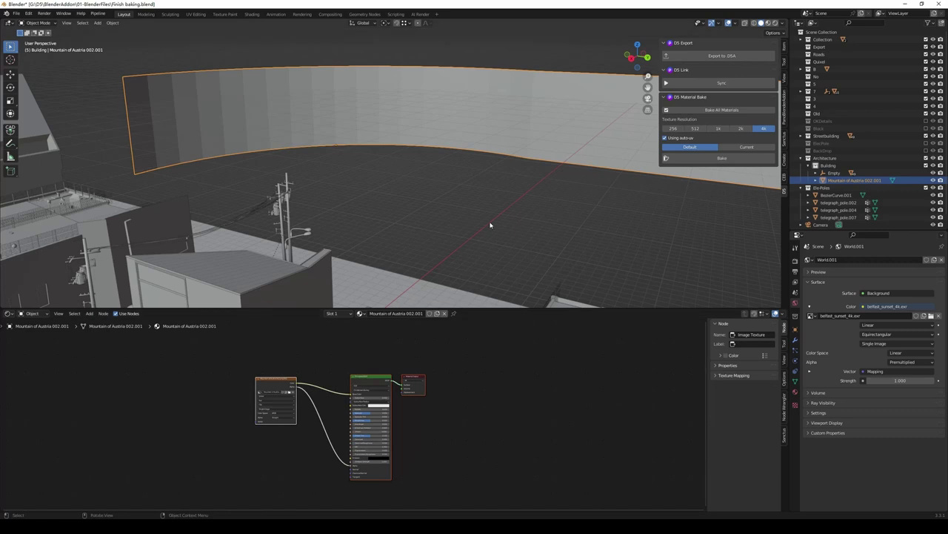
Step: Export the mountain backdrop to the textures folder as BackGround.d5a
{"action": "left_click", "coordinate": [717, 56]}
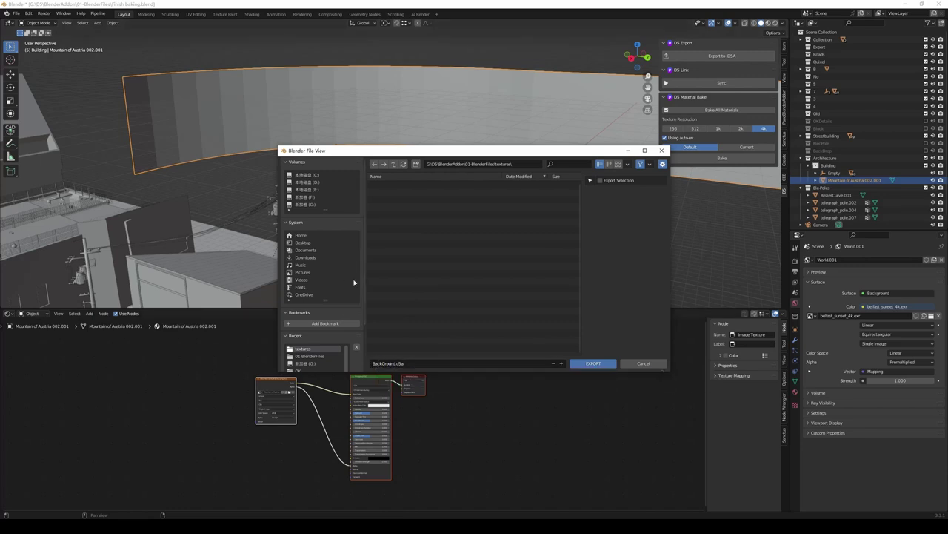
{"action": "left_click", "coordinate": [592, 363]}
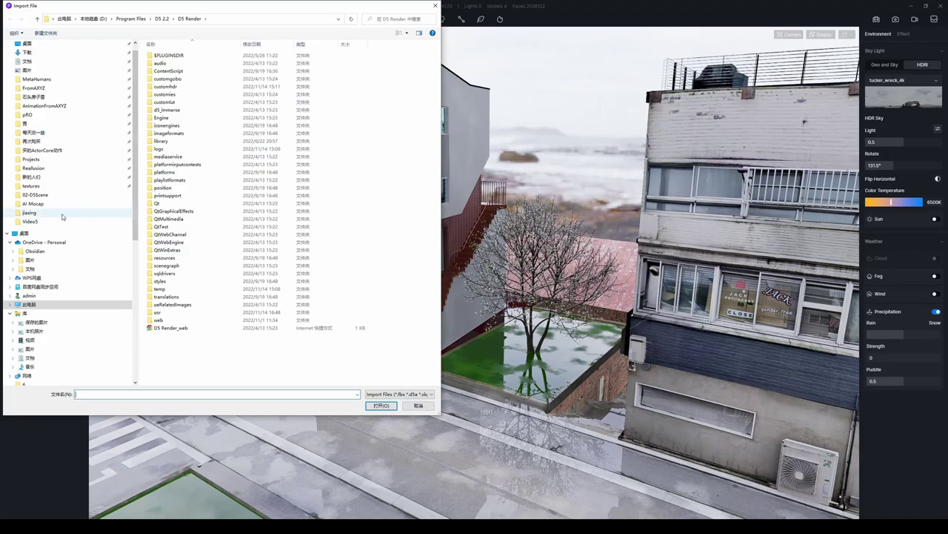
Step: Import the BackGround.d5a file into the scene in D5 Render
{"action": "left_click", "coordinate": [63, 216]}
{"action": "left_click", "coordinate": [116, 20]}
{"action": "double_click", "coordinate": [164, 65]}
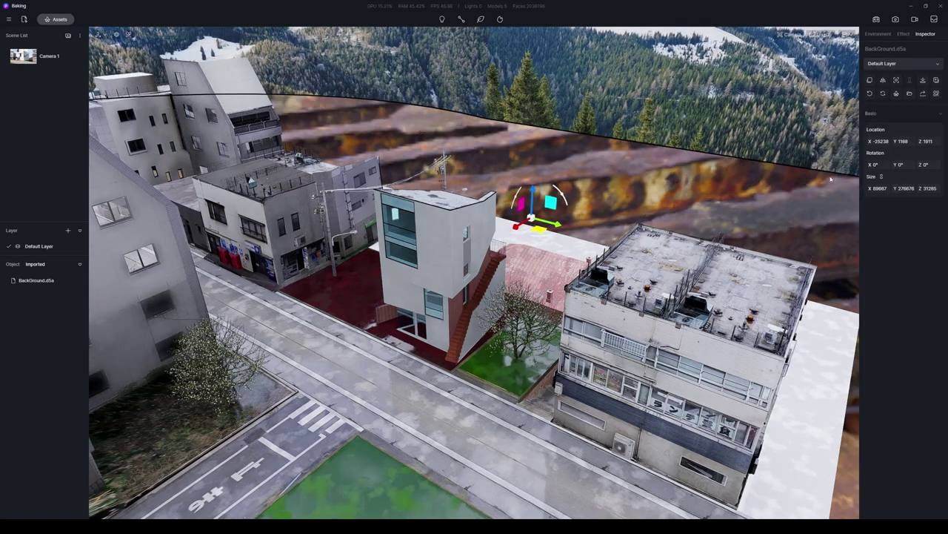
Step: Set the imported BackGround model's location to X 0, Y 0, Z 0
{"action": "left_click", "coordinate": [880, 142]}
{"action": "type", "text": "0"}
{"action": "key", "text": "Tab"}
{"action": "type", "text": "0"}
{"action": "key", "text": "Tab"}
{"action": "type", "text": "0"}
{"action": "key", "text": "Return"}
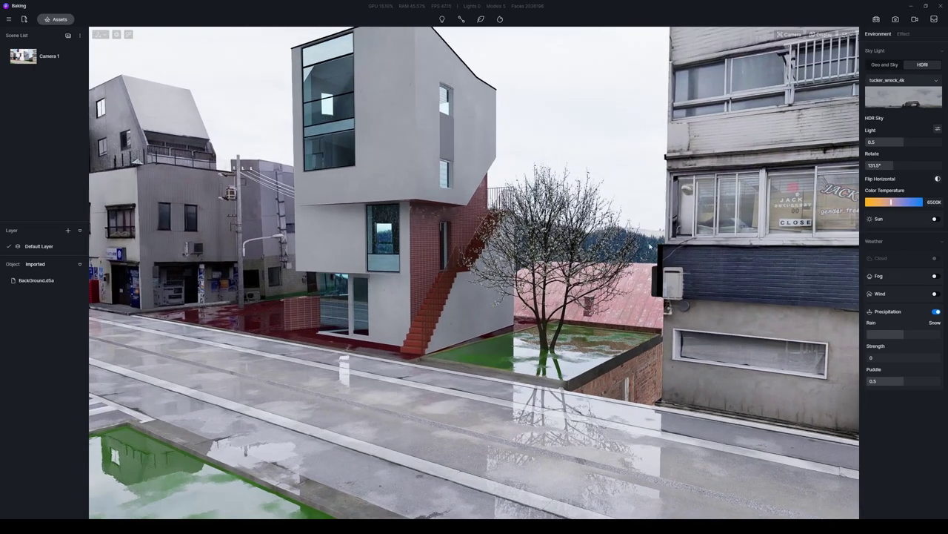
Step: Pick the mountain backdrop's material and adjust its base color map settings
{"action": "left_click", "coordinate": [777, 238]}
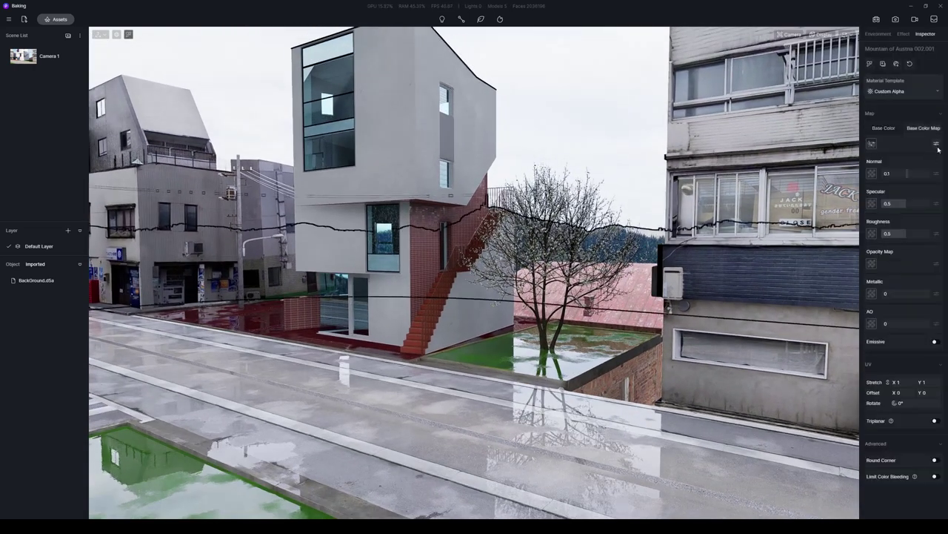
{"action": "left_click", "coordinate": [937, 144]}
{"action": "left_click_drag", "start_coordinate": [899, 240], "coordinate": [906, 241]}
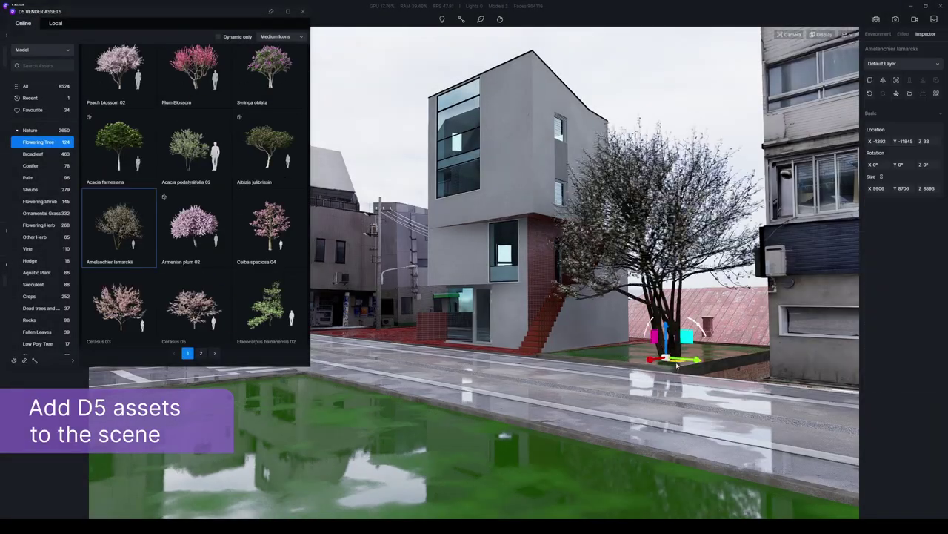
Step: Position the Amelanchier lamarckii tree on the lawn beside the building and move its copy on the plot across the street
{"action": "left_click_drag", "start_coordinate": [675, 361], "coordinate": [669, 357]}
{"action": "key", "text": "j"}
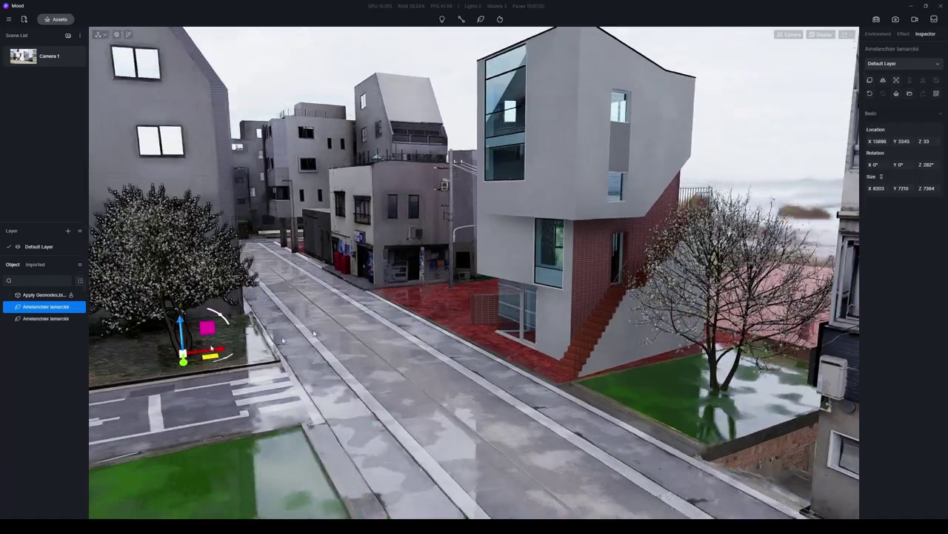
{"action": "left_click_drag", "start_coordinate": [211, 348], "coordinate": [302, 246]}
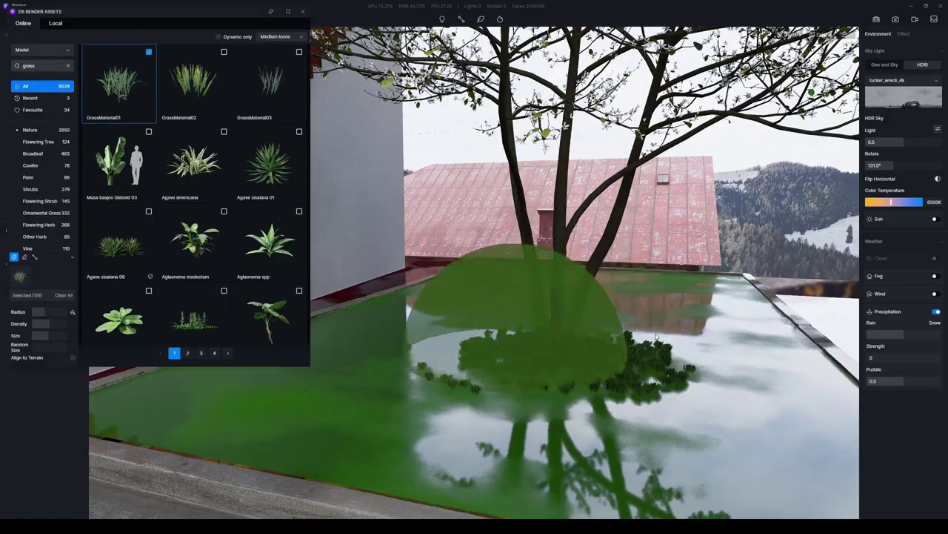
Step: Brush GrassMaterial01 around the bases of both trees, reducing the brush radius for the roadside plot
{"action": "left_click", "coordinate": [508, 312]}
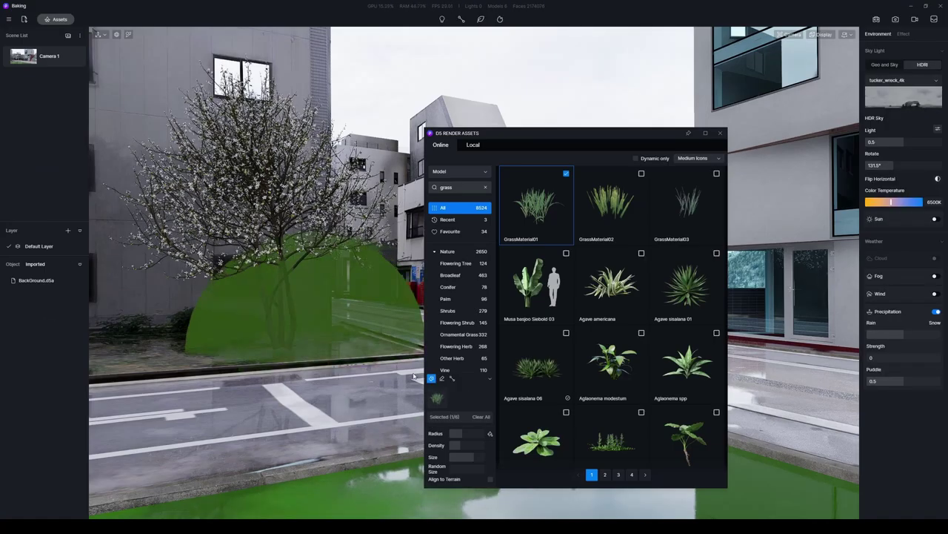
{"action": "mouse_move", "coordinate": [464, 457]}
{"action": "left_mouse_down"}
{"action": "mouse_move", "coordinate": [475, 458]}
{"action": "mouse_move", "coordinate": [457, 434]}
{"action": "left_mouse_up"}
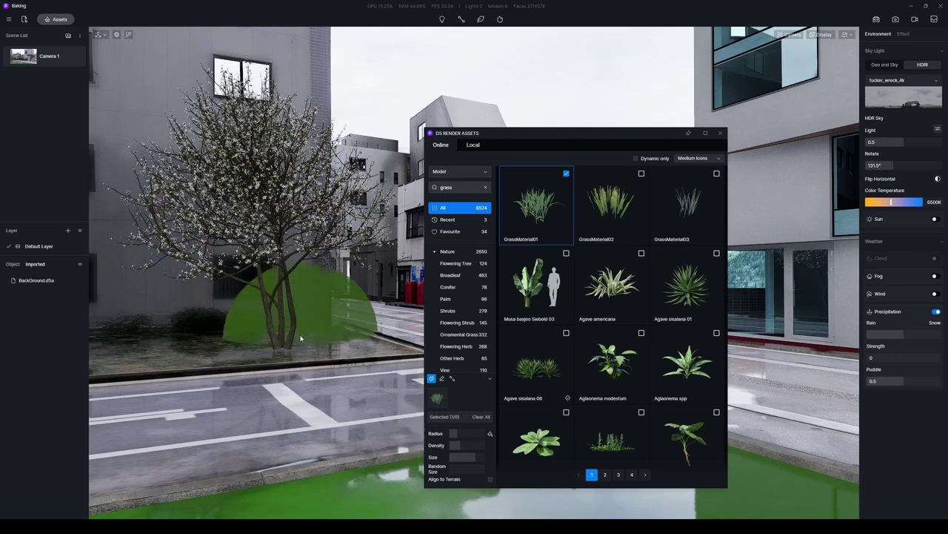
{"action": "mouse_move", "coordinate": [301, 339]}
{"action": "left_mouse_down"}
{"action": "mouse_move", "coordinate": [190, 362]}
{"action": "mouse_move", "coordinate": [230, 337]}
{"action": "left_mouse_up"}
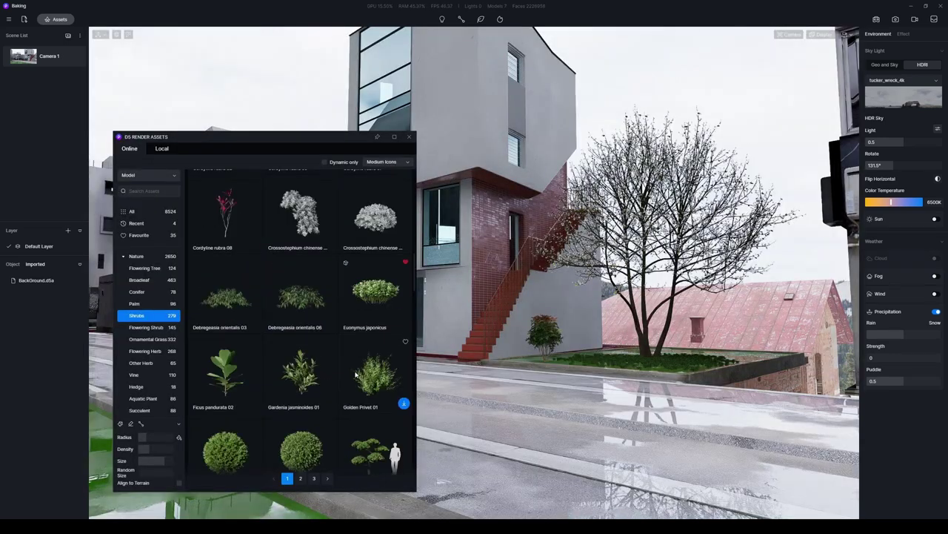
{"action": "scroll", "coordinate": [300, 326], "scroll_direction": "down", "scroll_amount": 5}
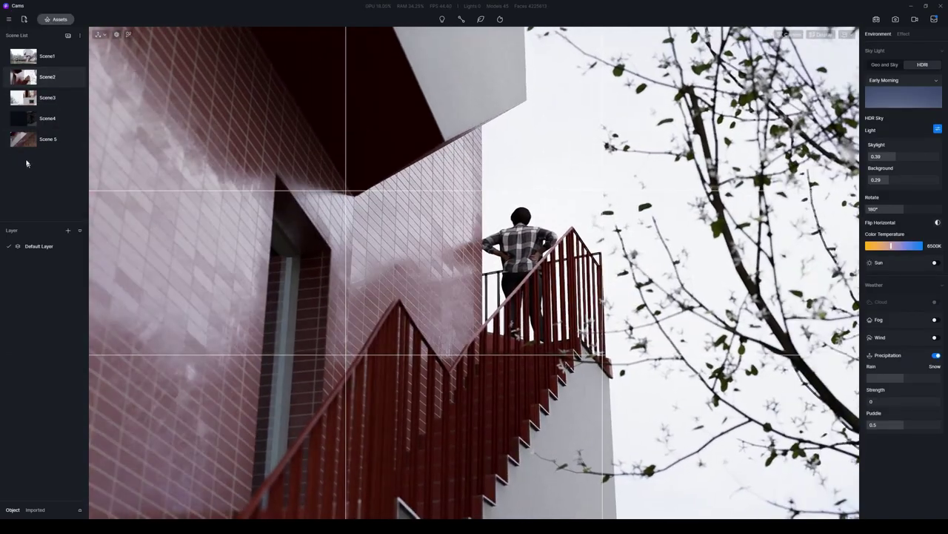
Step: Switch to Scene4 and place the Residential Interior 02 interior parallax model behind the opening in the brick wall beside the stairs
{"action": "left_click", "coordinate": [37, 120]}
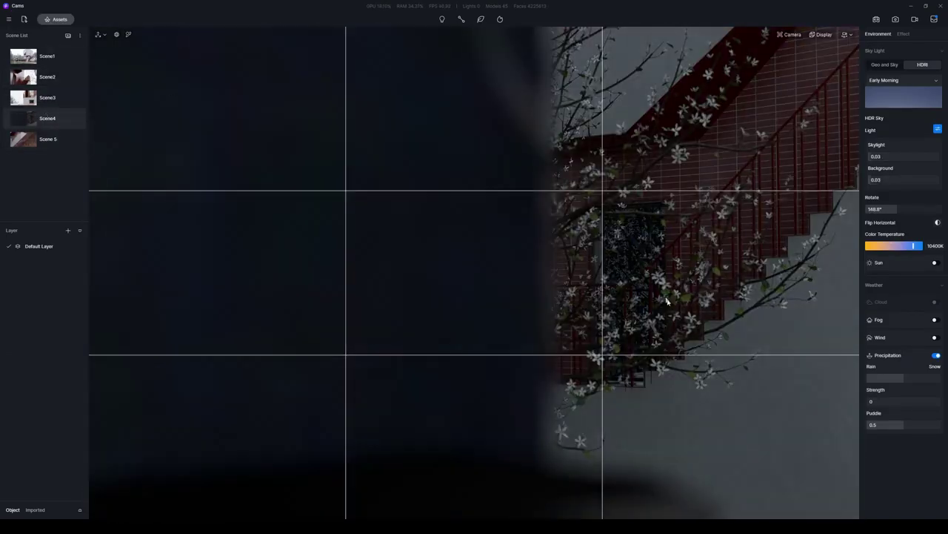
{"action": "middle_click_drag", "start_coordinate": [667, 301], "coordinate": [569, 296]}
{"action": "left_click", "coordinate": [57, 20]}
{"action": "scroll", "coordinate": [267, 222], "scroll_direction": "down", "scroll_amount": 3}
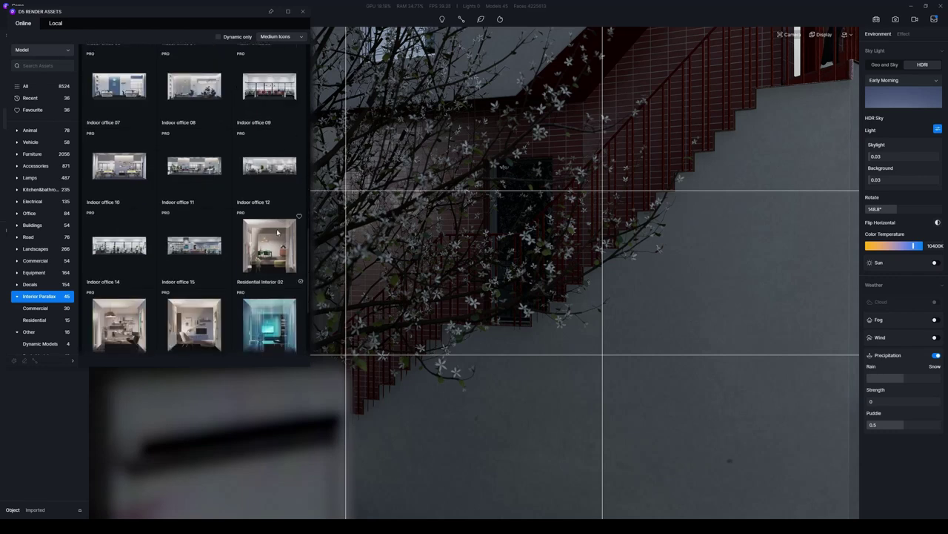
{"action": "left_click", "coordinate": [278, 233]}
{"action": "left_click", "coordinate": [508, 308]}
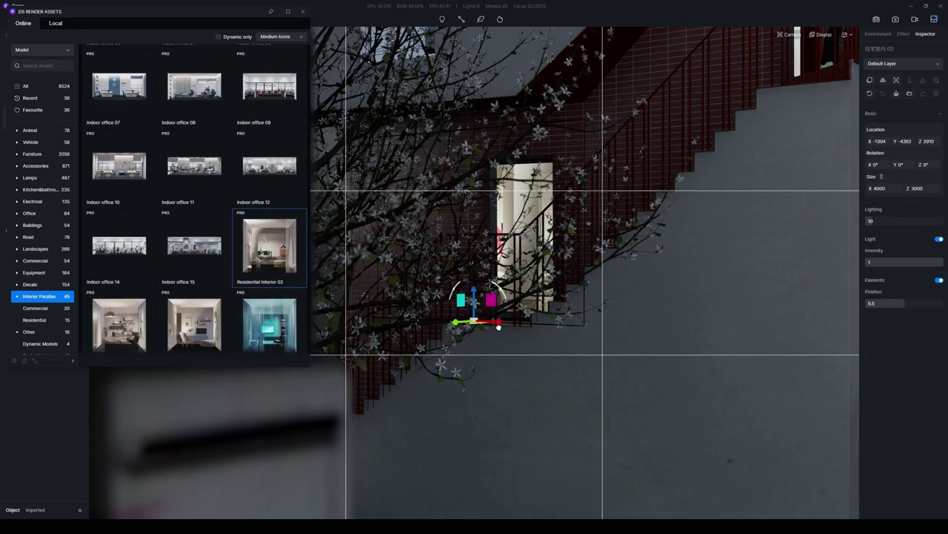
Step: Place a spotlight at the foot of the wall beside the stairs, aim it upward at 180° about X, and warm its color temperature
{"action": "key", "text": "Escape"}
{"action": "middle_click_drag", "start_coordinate": [428, 129], "coordinate": [554, 217]}
{"action": "right_click_drag", "start_coordinate": [555, 217], "coordinate": [336, 255]}
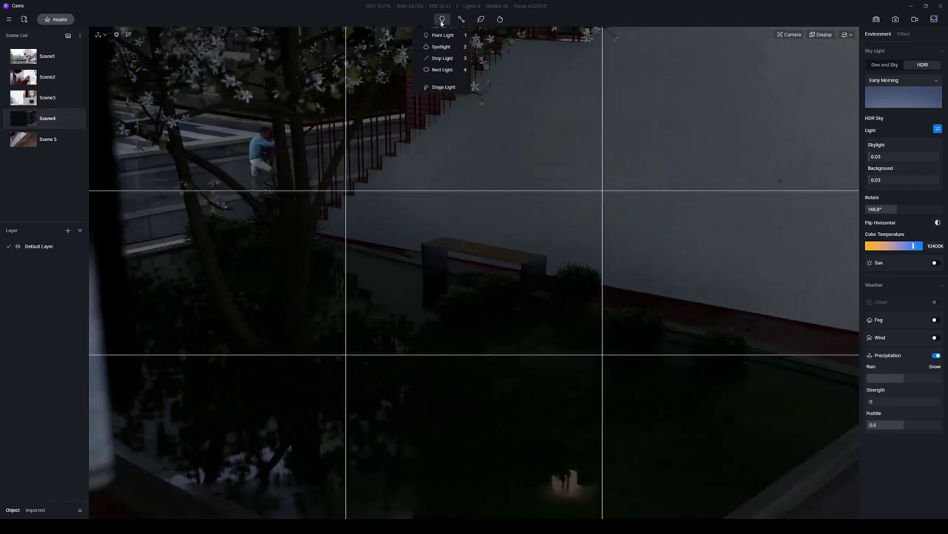
{"action": "left_click", "coordinate": [395, 216]}
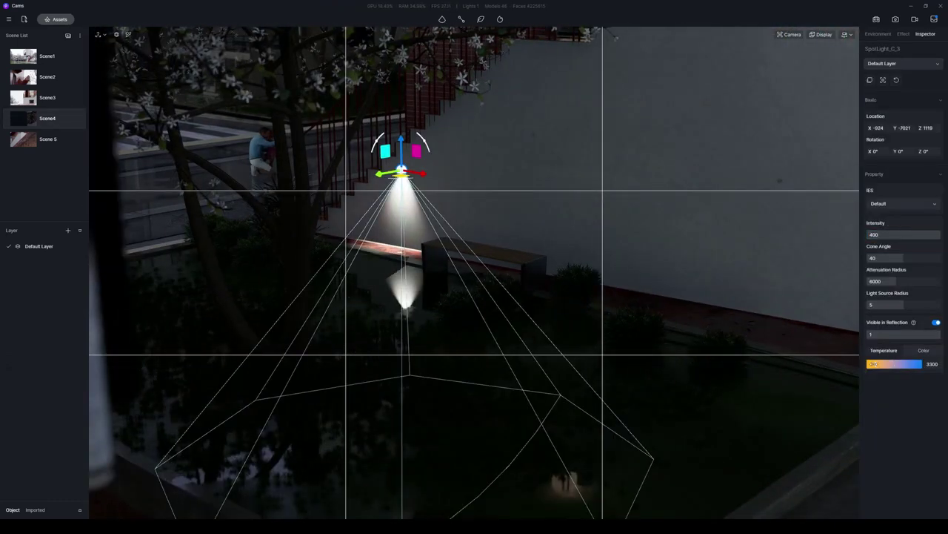
{"action": "left_click_drag", "start_coordinate": [376, 147], "coordinate": [504, 281]}
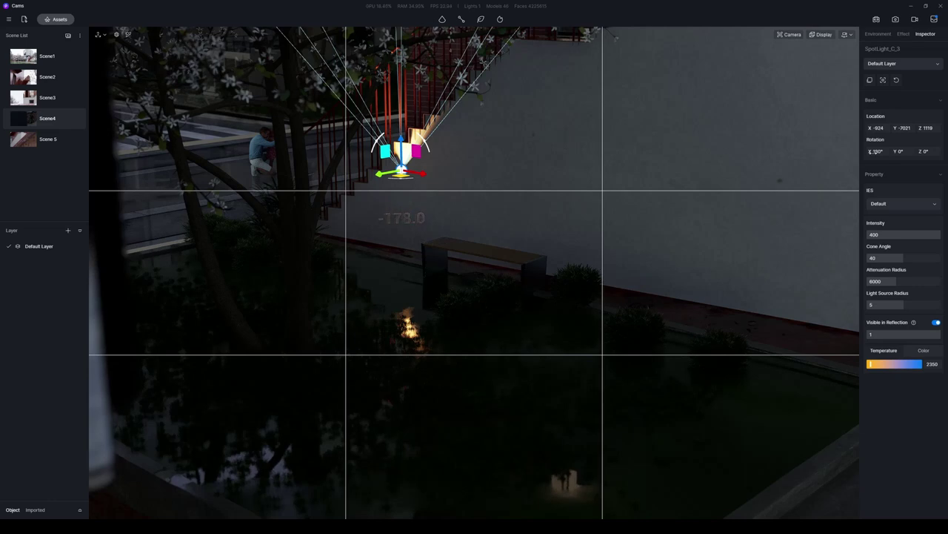
{"action": "left_click_drag", "start_coordinate": [402, 141], "coordinate": [402, 215]}
Step: Copy the uplight twice along the base of the wall past the bench, with a color temperature of 2750
{"action": "left_click_drag", "start_coordinate": [387, 250], "coordinate": [704, 332]}
{"action": "mouse_move", "coordinate": [683, 291]}
{"action": "left_mouse_down"}
{"action": "mouse_move", "coordinate": [684, 304]}
{"action": "mouse_move", "coordinate": [684, 295]}
{"action": "left_mouse_up"}
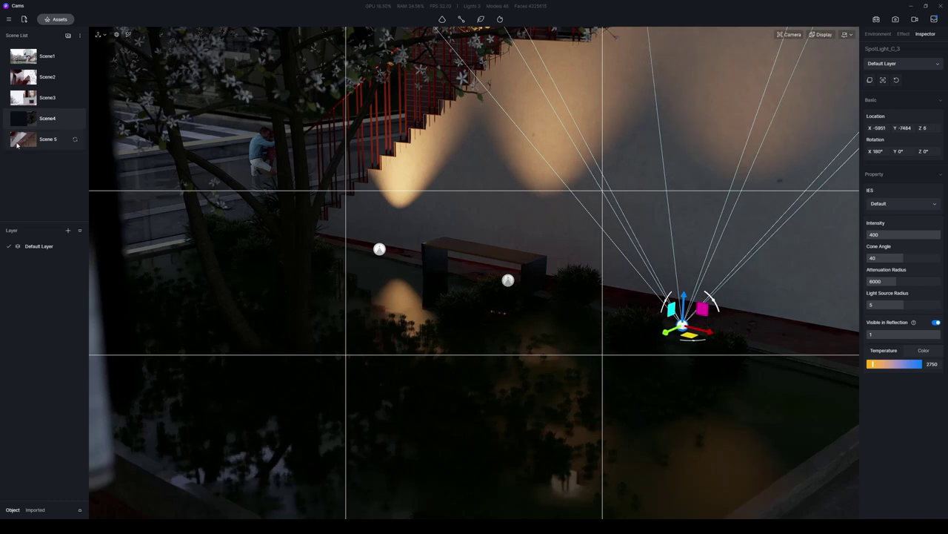
Step: Create a 3-second video clip in Scene4 with two shots of the stairs and lit opening, and preview it
{"action": "left_click", "coordinate": [22, 139]}
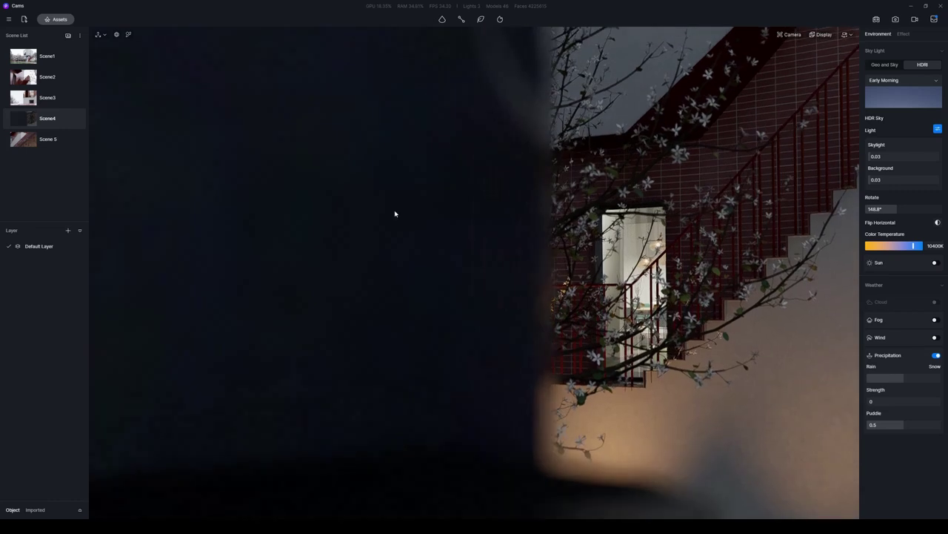
{"action": "left_click", "coordinate": [915, 20]}
{"action": "left_click", "coordinate": [16, 125]}
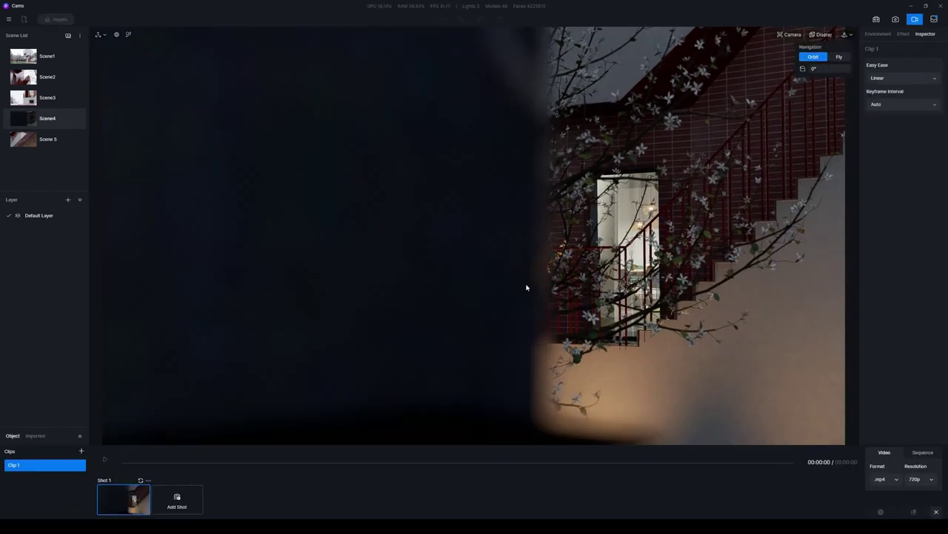
{"action": "middle_click_drag", "start_coordinate": [527, 288], "coordinate": [506, 365]}
{"action": "left_click", "coordinate": [177, 500]}
{"action": "left_click", "coordinate": [123, 499]}
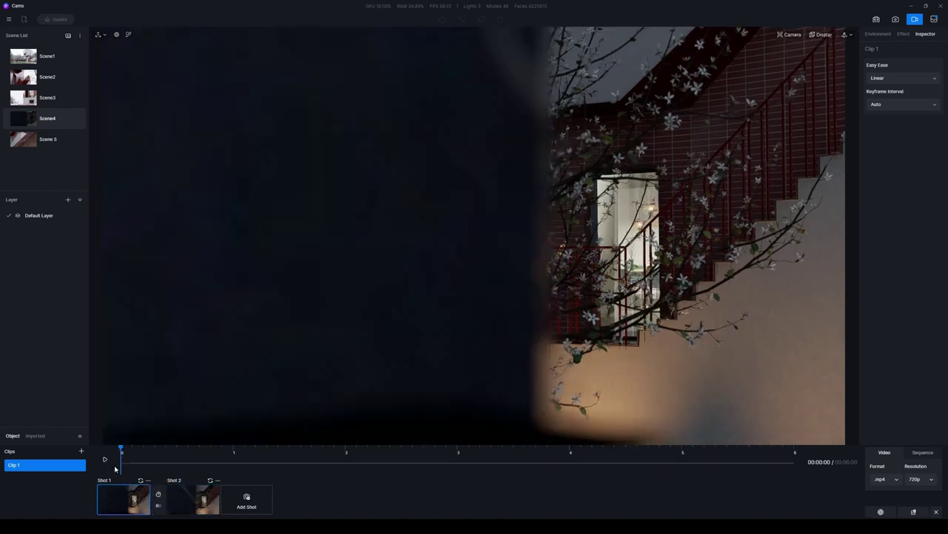
{"action": "left_click", "coordinate": [104, 459]}
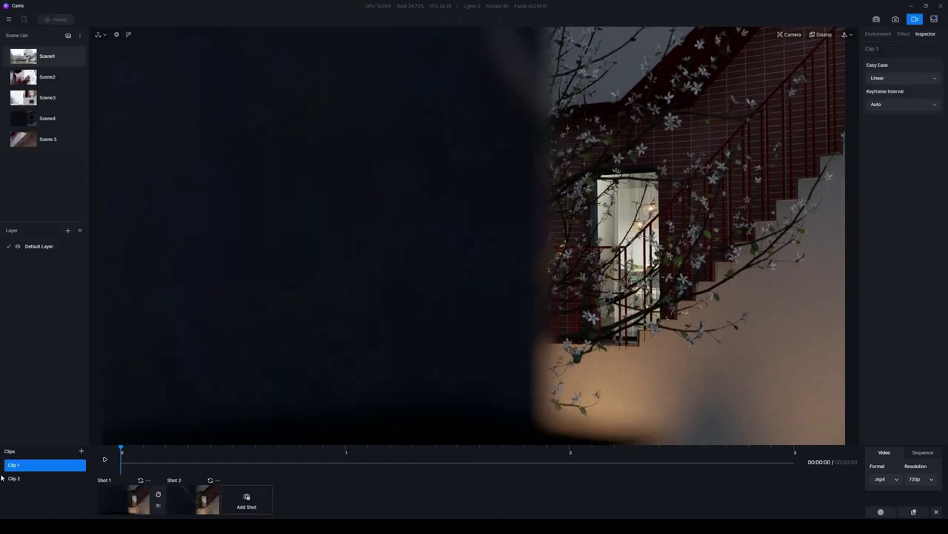
Step: Review the environment and effect settings of Clip 1 and preview its second shot
{"action": "left_click", "coordinate": [880, 35]}
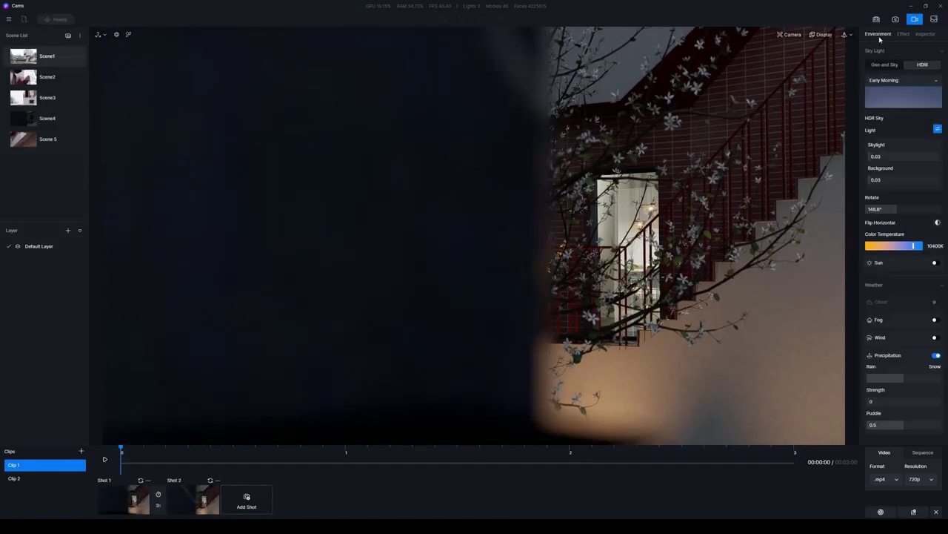
{"action": "left_click", "coordinate": [903, 34]}
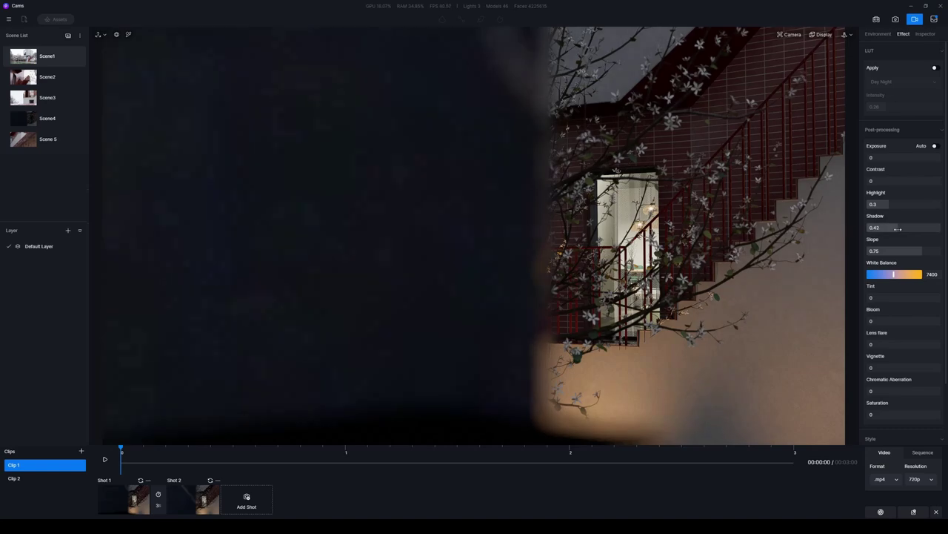
{"action": "left_click", "coordinate": [211, 498]}
{"action": "left_click", "coordinate": [105, 458]}
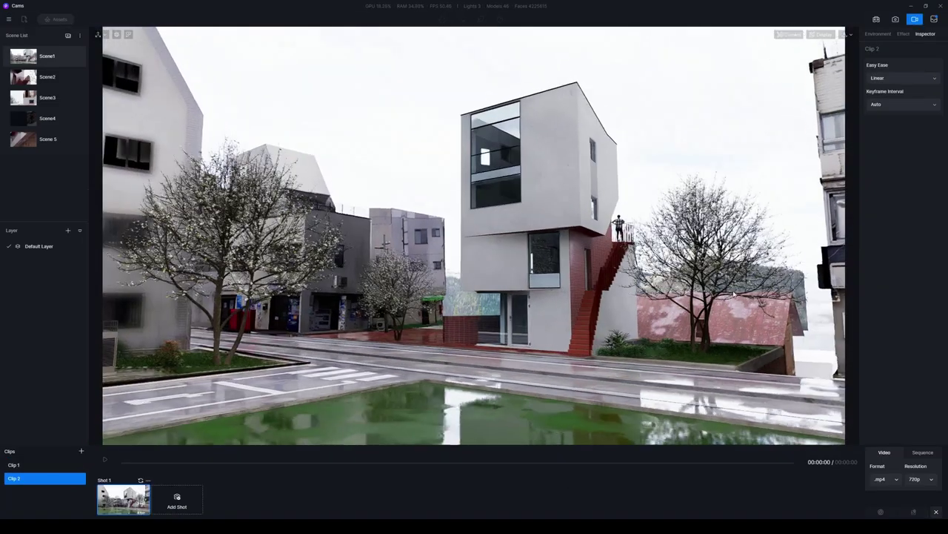
Step: Add a second shot with a lower, frontal view of the building to Clip 2, preview it, and return to Shot 1
{"action": "left_click", "coordinate": [176, 501]}
{"action": "left_click", "coordinate": [104, 458]}
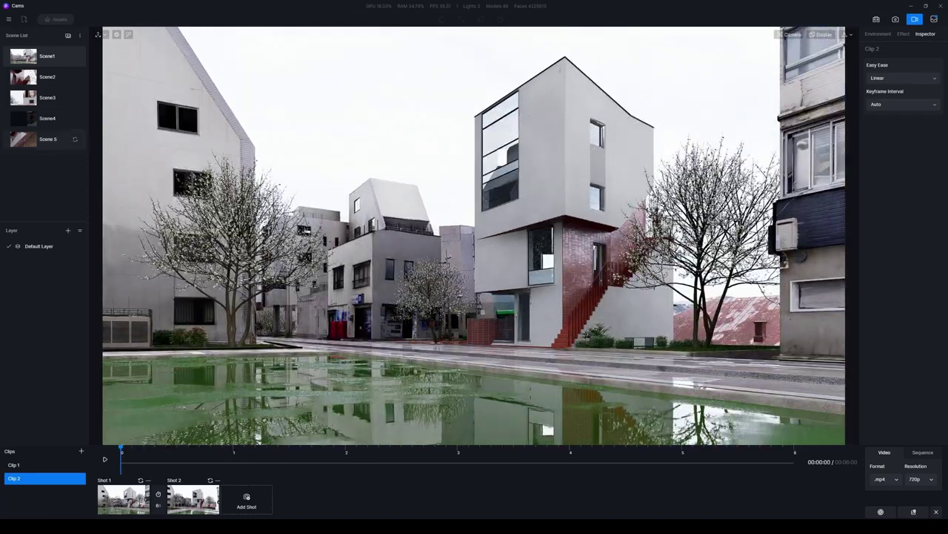
{"action": "left_click", "coordinate": [119, 501]}
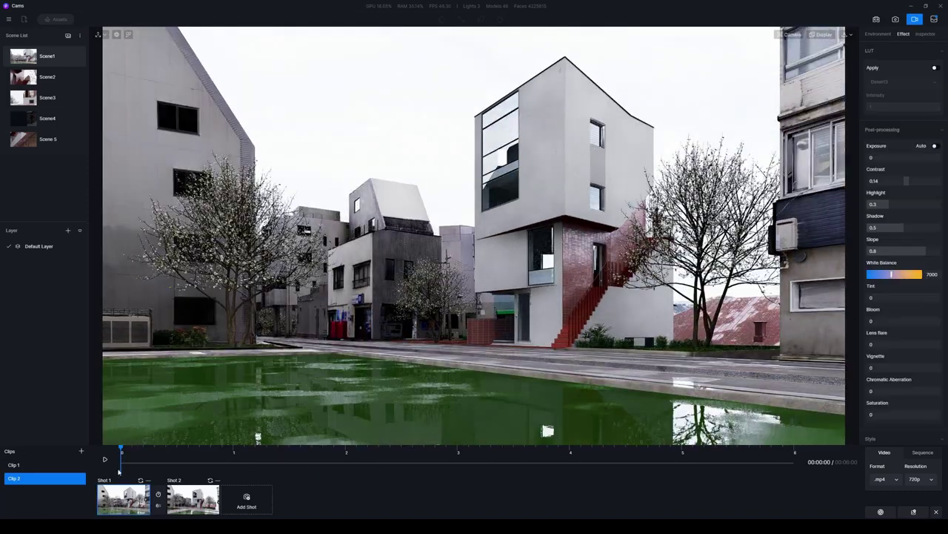
{"action": "left_click", "coordinate": [892, 479]}
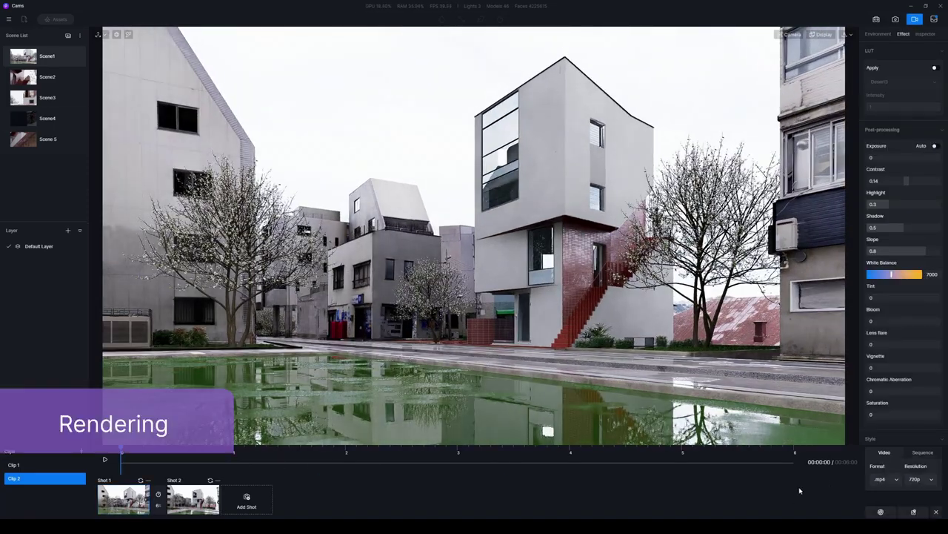
Step: Render the Scene1 view as a 2080 × 1328 PNG image with the Sky Mask, AO, Material ID and Reflection channels
{"action": "left_click", "coordinate": [897, 20]}
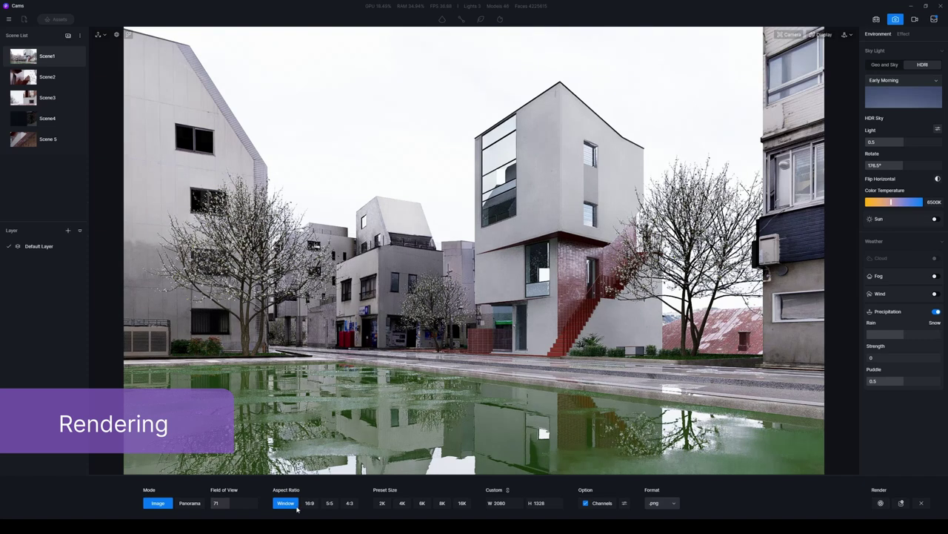
{"action": "left_click", "coordinate": [624, 502]}
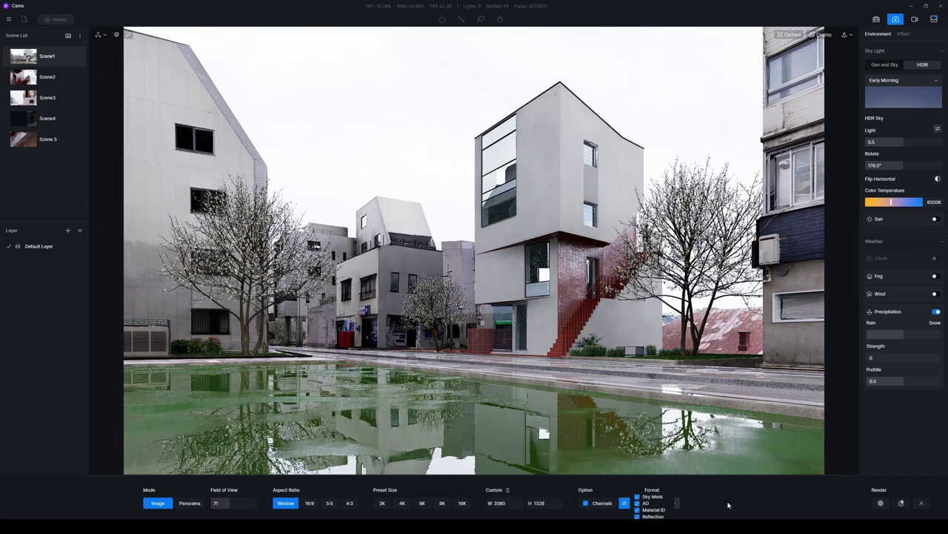
{"action": "left_click", "coordinate": [881, 504]}
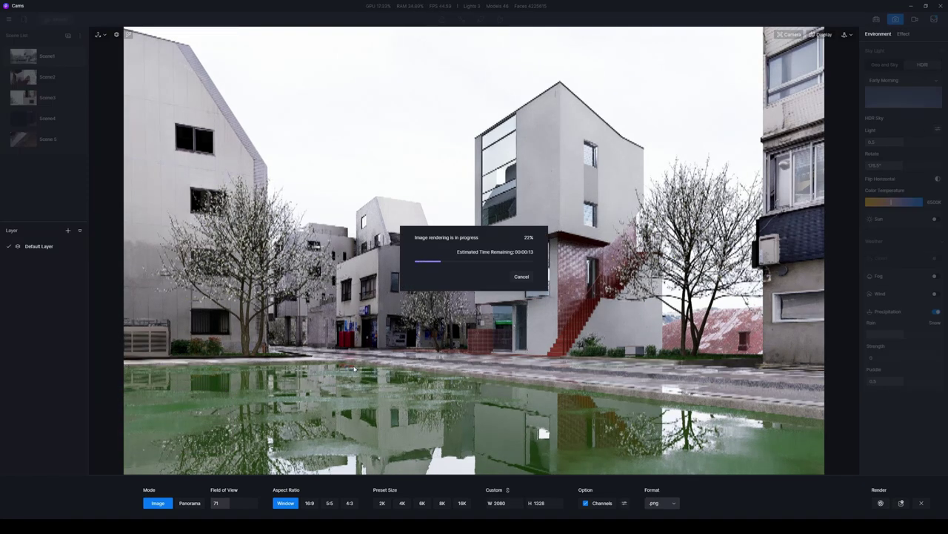